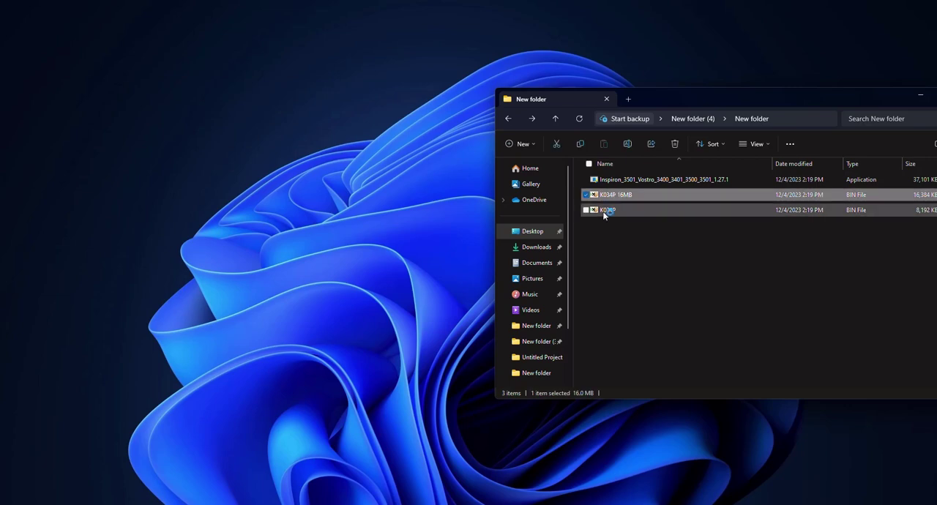
Launch Smart Laptop Bios Tools from the firmware folder and arrange it beside the folder window.
click(605, 212)
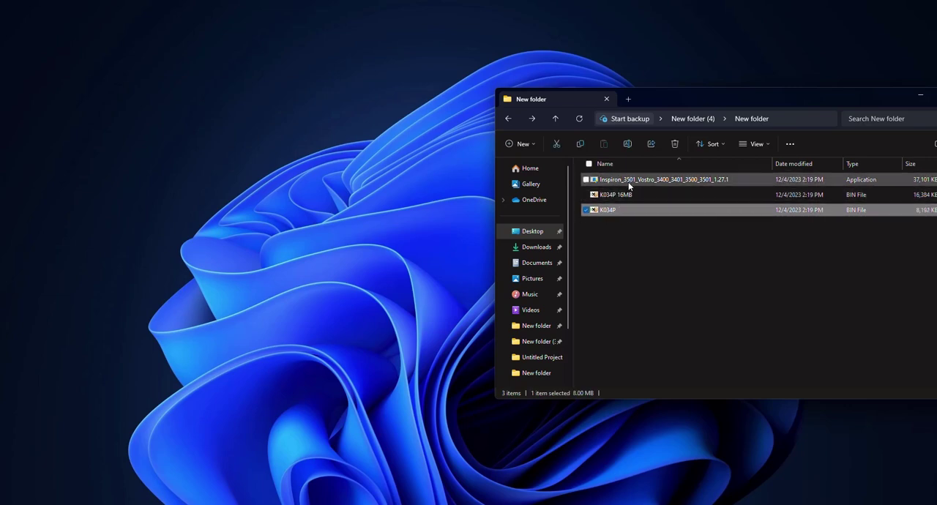
click(626, 181)
double_click(614, 179)
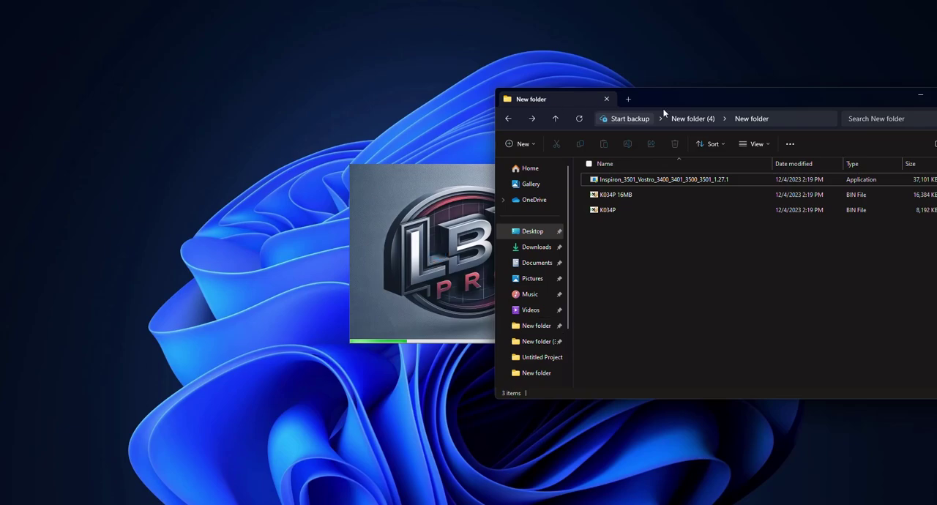
drag(687, 108, 440, 224)
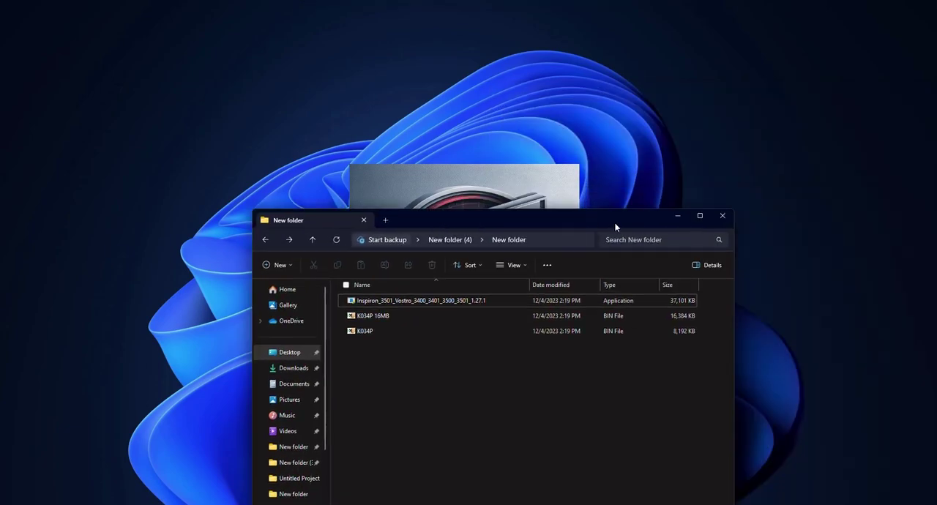
drag(615, 224, 867, 218)
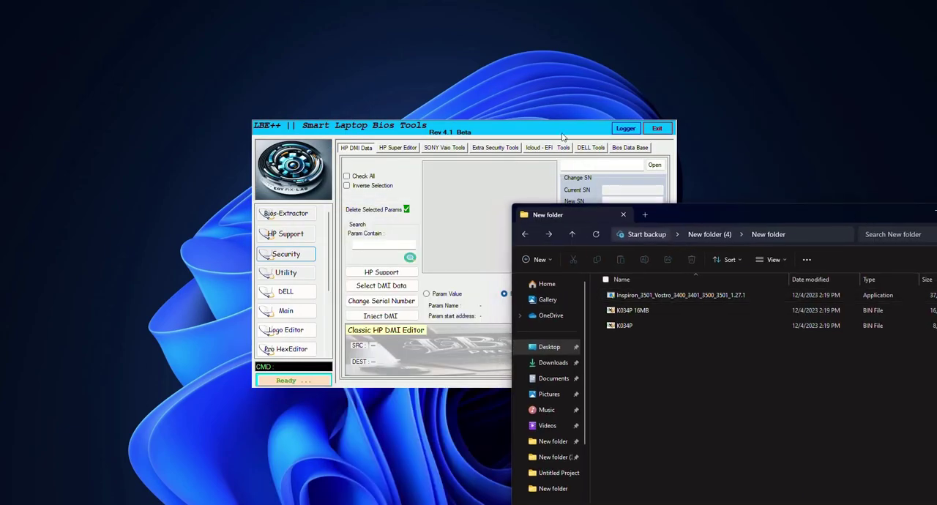
drag(564, 136, 396, 71)
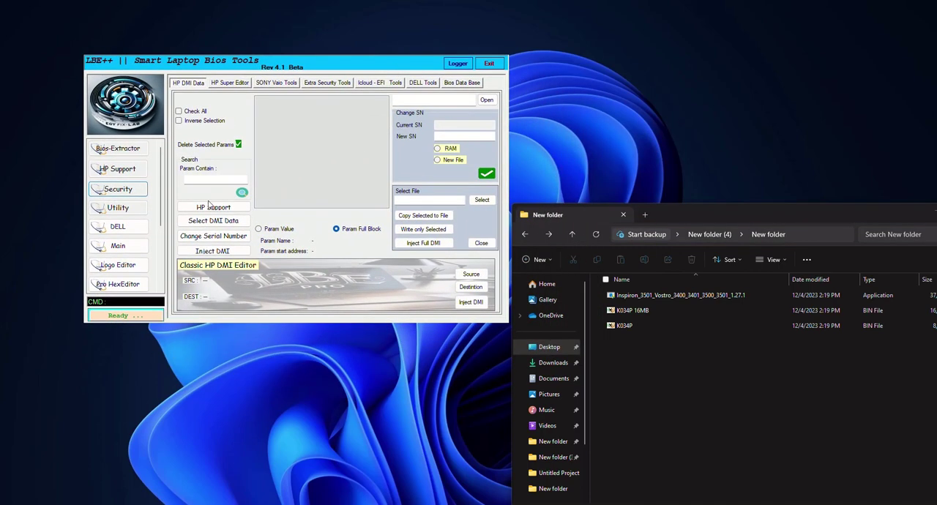
Run the help command in the tool's CMD console to view the list of commands, then dismiss it.
click(114, 302)
text(help)
key(Return)
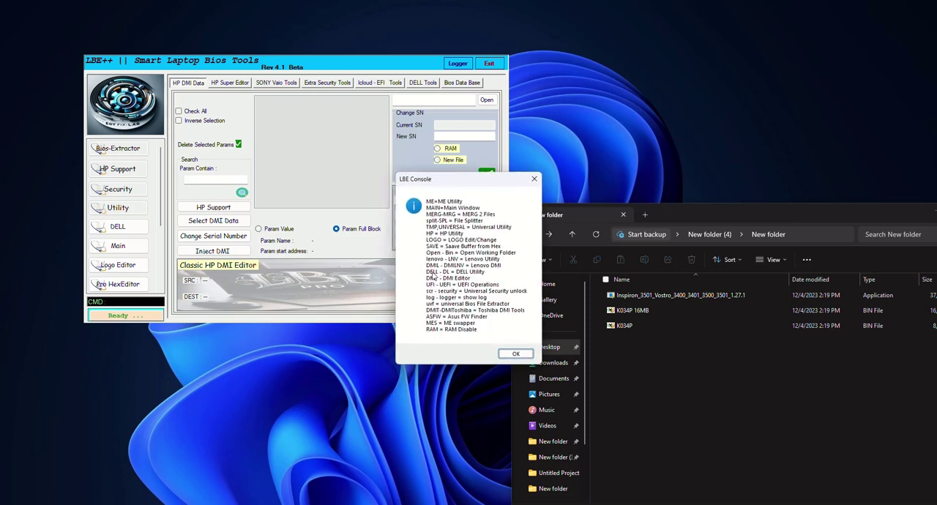
click(515, 354)
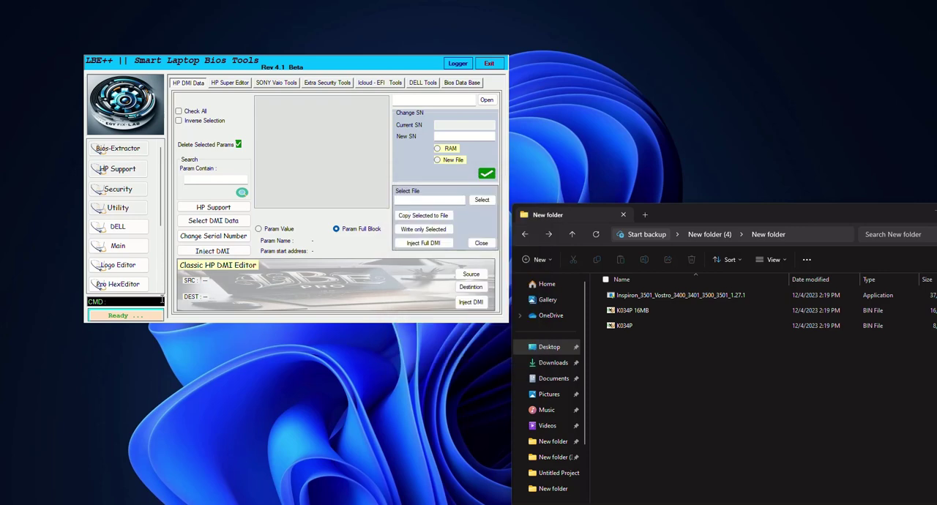
Open the DELL tools panel using the tool's command console.
click(158, 301)
text(de)
key(BackSpace)
key(BackSpace)
Create a new text document in the folder, open it in Notepad and move it beside the tool.
right_click(691, 389)
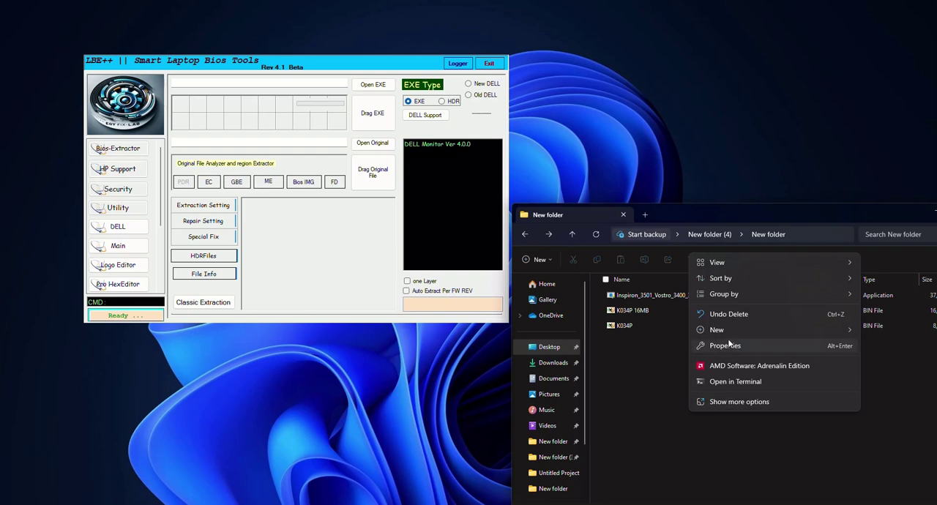
mouse_move(717, 329)
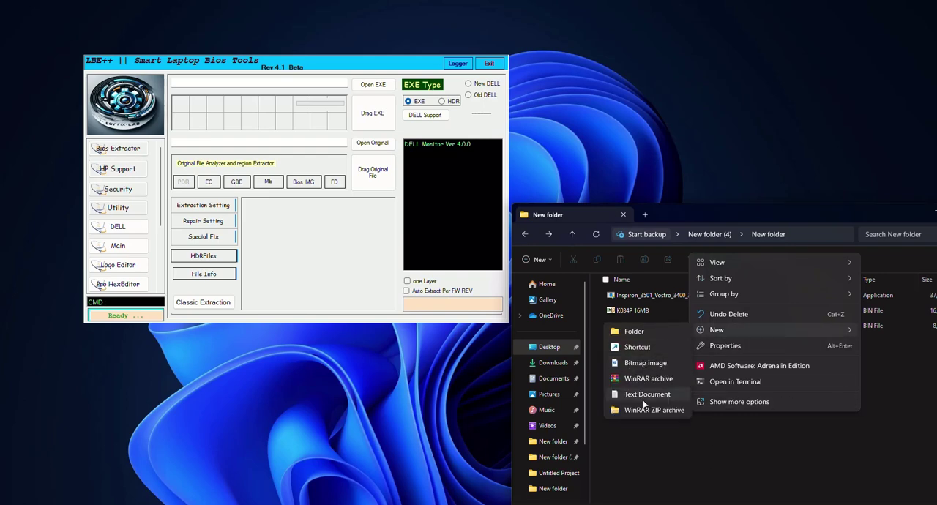
click(645, 399)
key(Return)
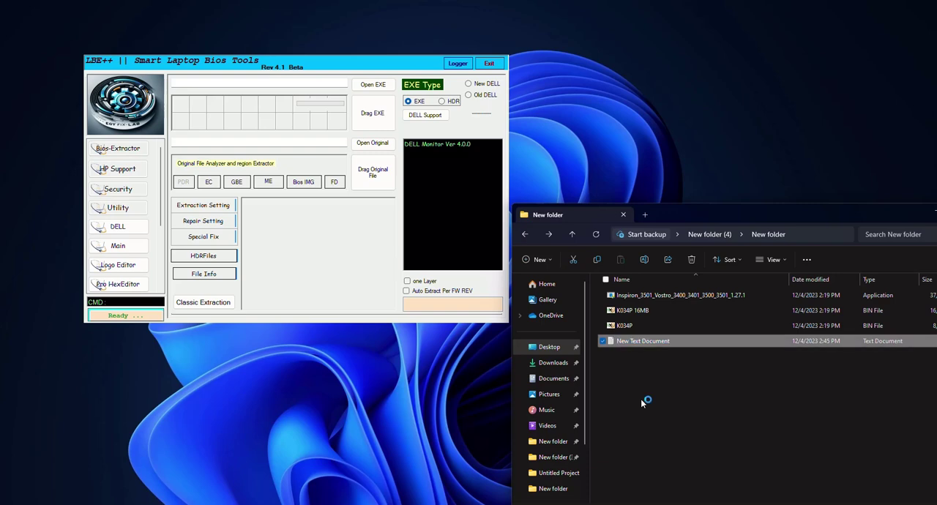
key(Return)
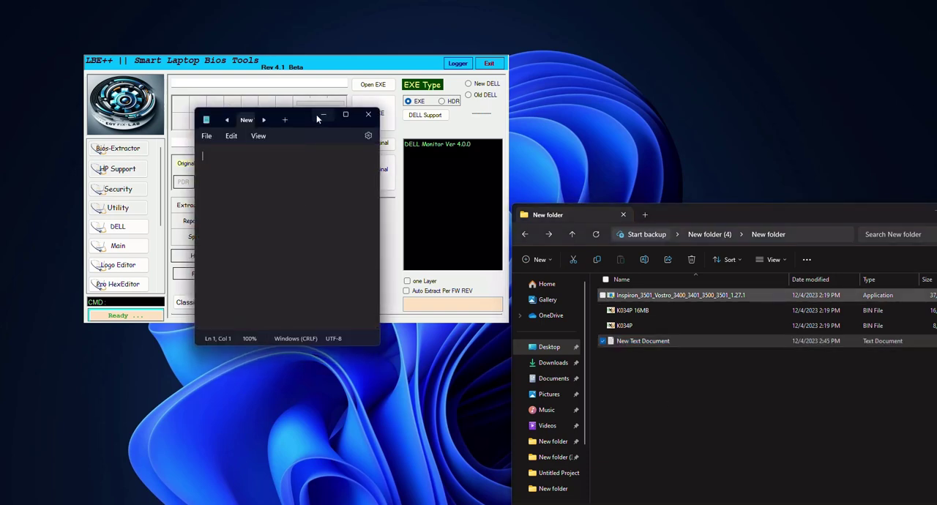
drag(295, 118, 823, 52)
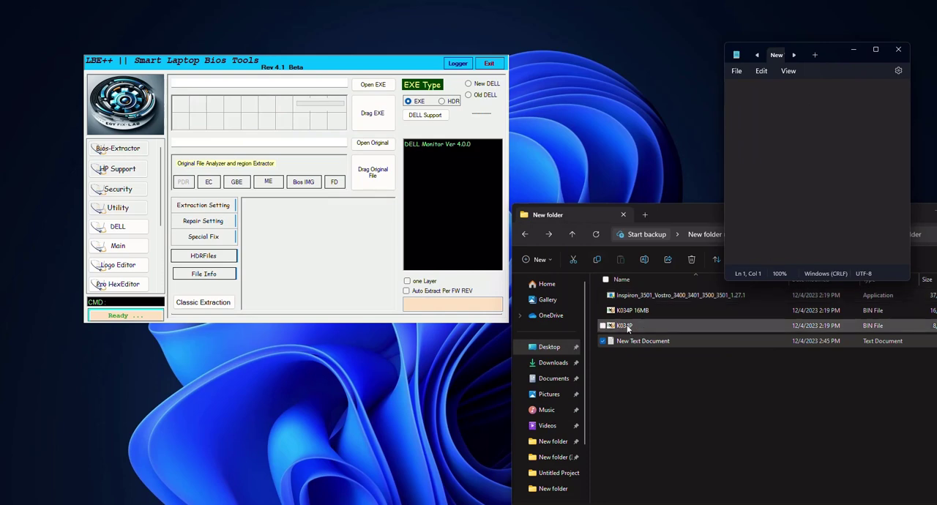
Write the note "first we need to merge both files" in the text document.
text(fir)
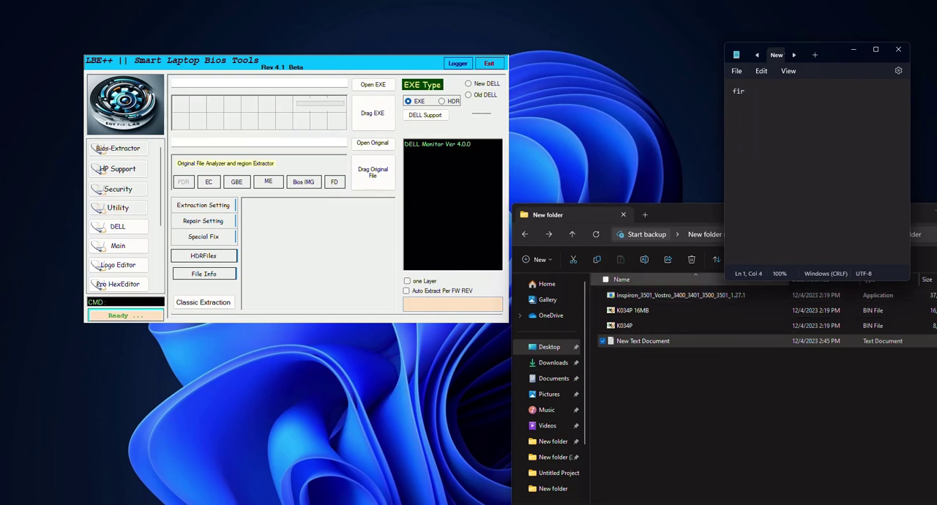
text(st we need to merge both files)
Open the Merge Files tool by entering mr in the CMD console.
click(724, 321)
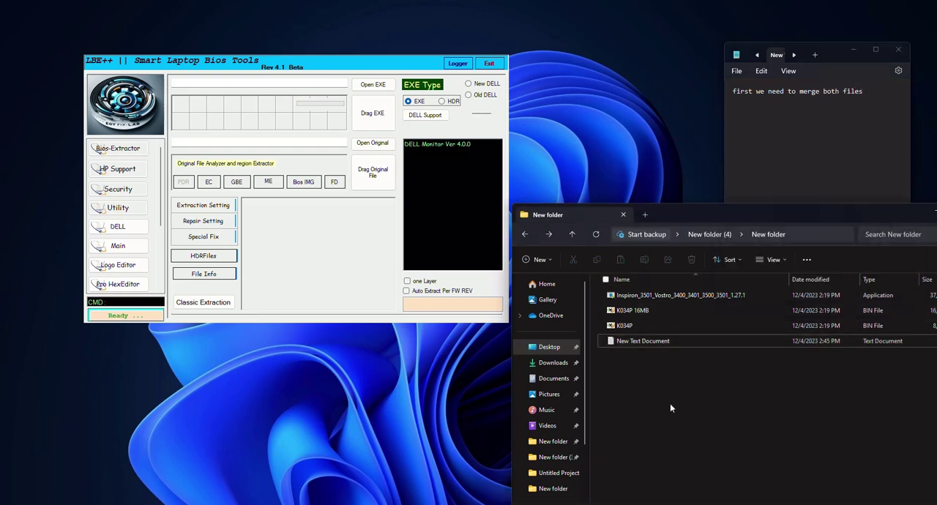
click(112, 302)
text(mr)
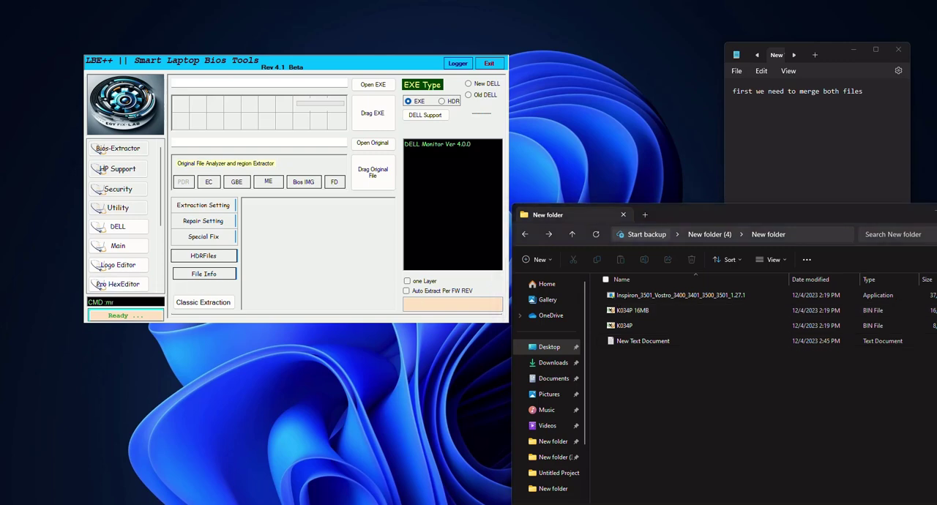
key(Return)
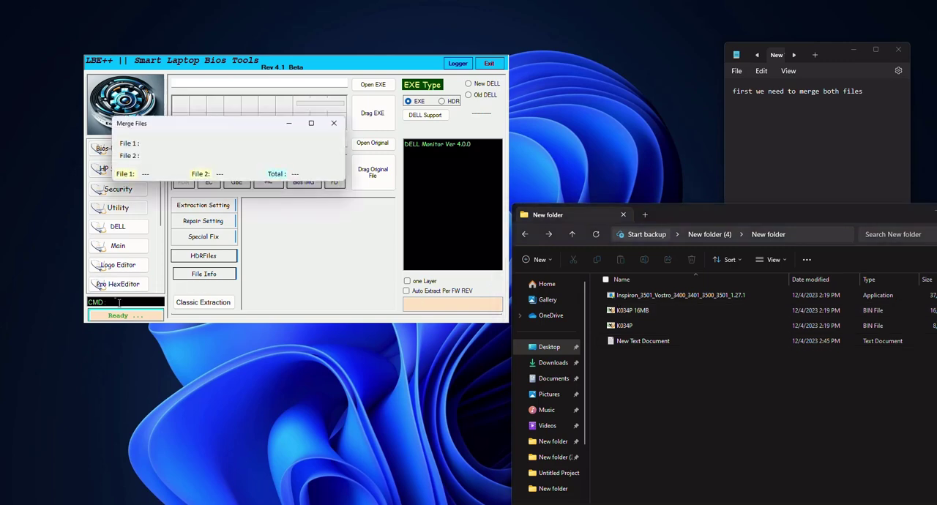
Select K034P 16MB and K034P and drop them onto Merge Files to combine them.
click(604, 310)
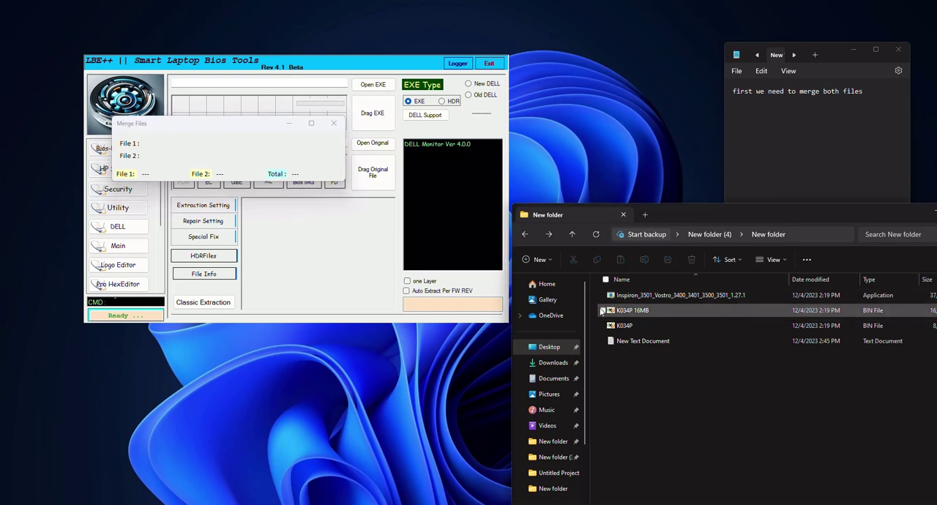
click(604, 326)
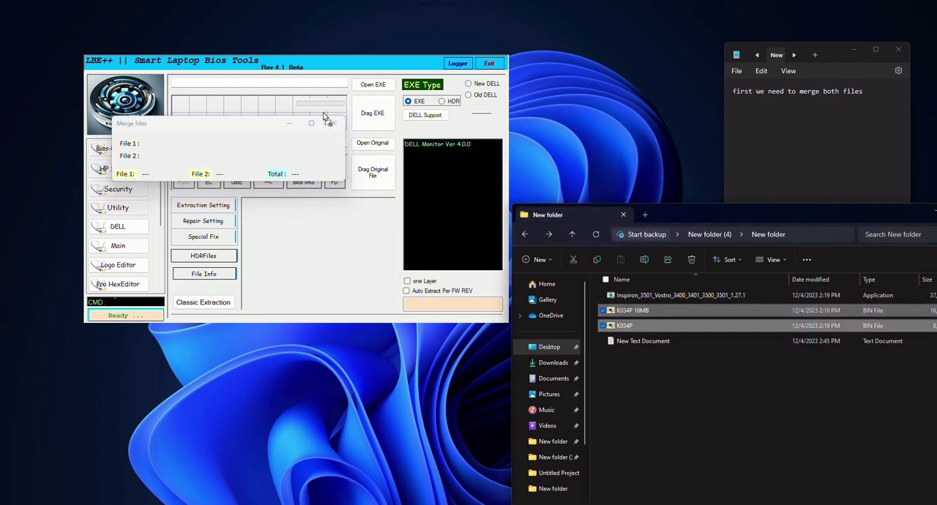
drag(248, 158, 249, 156)
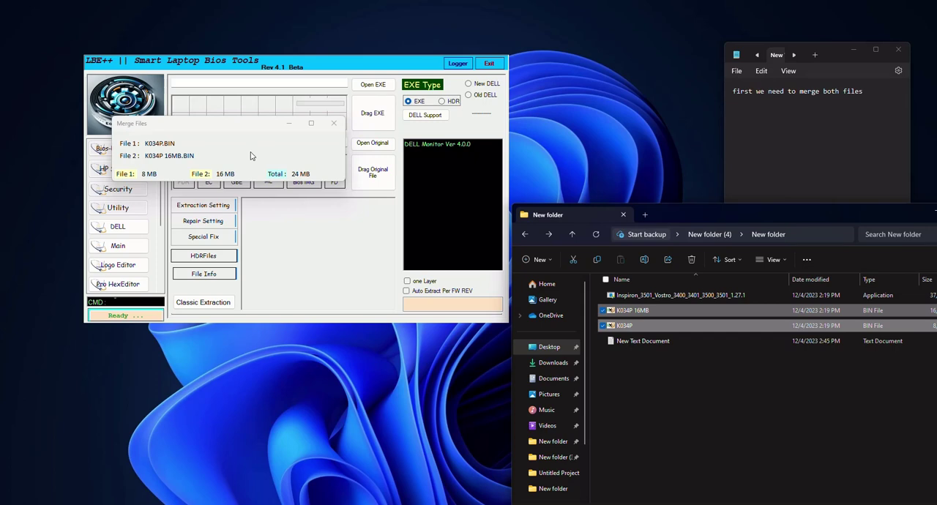
Add the line "we got file 24 mb" to the note and close the Merge Files window.
click(809, 164)
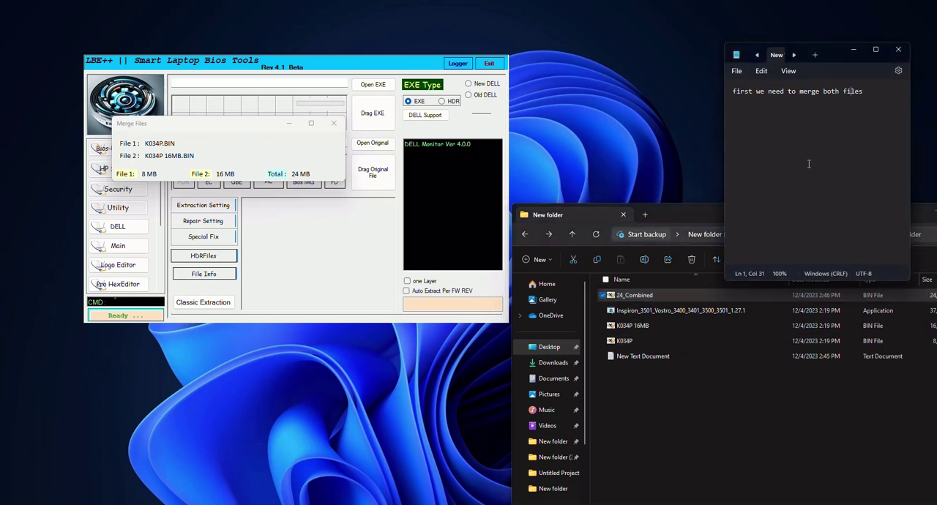
key(Return)
text(we got file 24 mb)
click(333, 123)
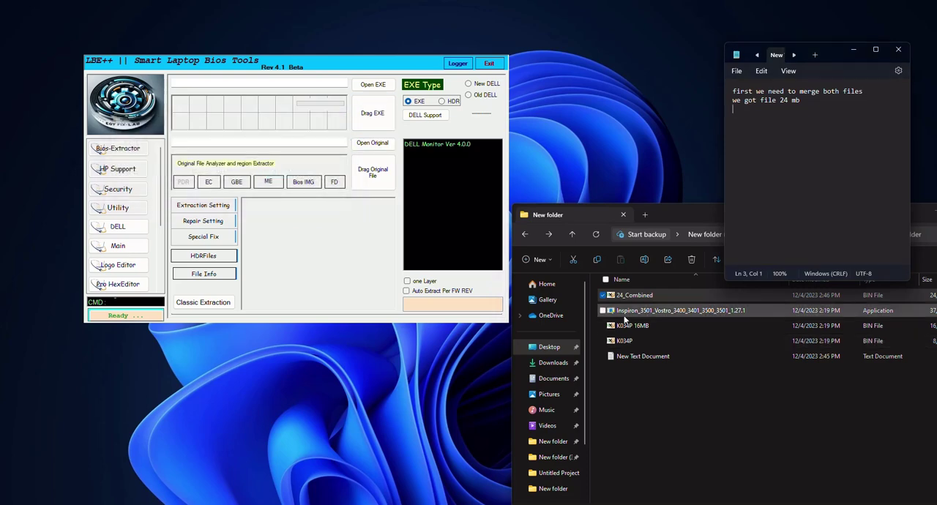
Select 24_Combined with the Inspiron installer and enable Fix TPM, Fix STAG Not Saved and Fix Dell Freez under Special Fix.
click(603, 310)
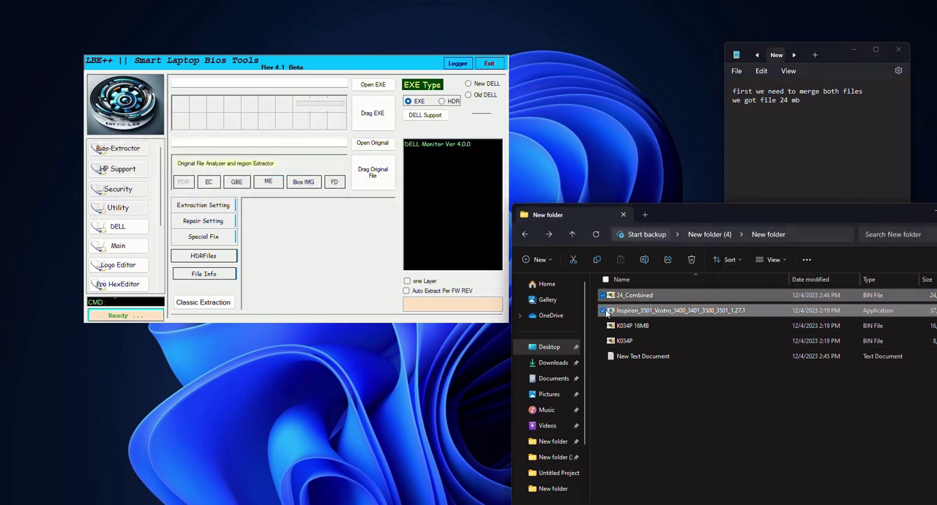
click(202, 256)
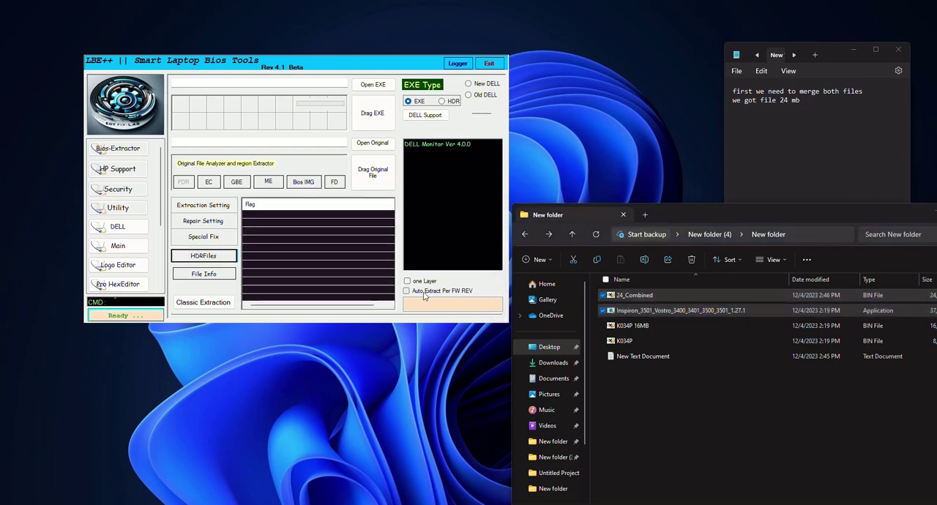
click(204, 237)
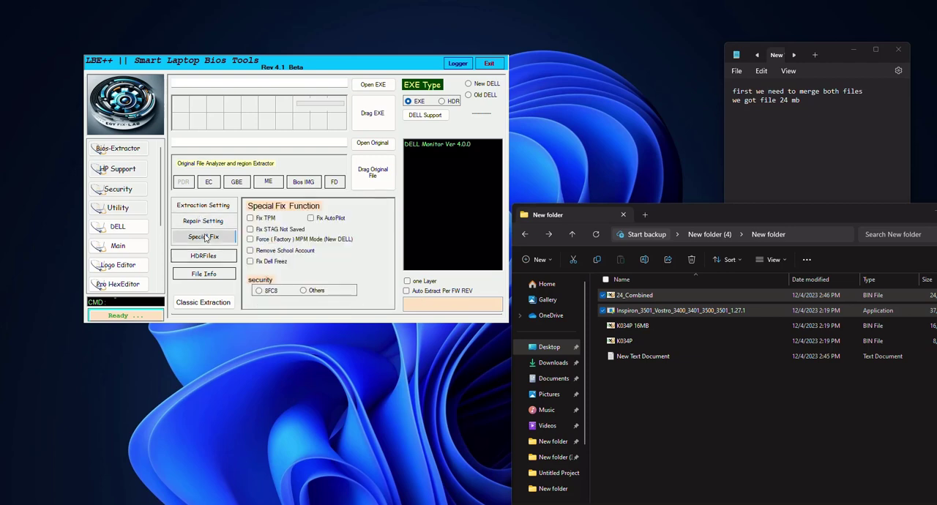
click(249, 219)
click(250, 230)
click(250, 262)
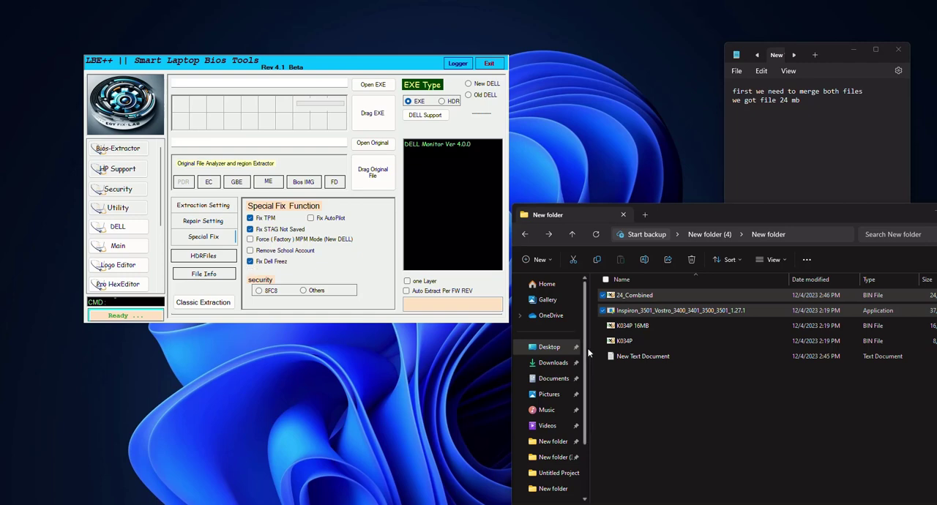
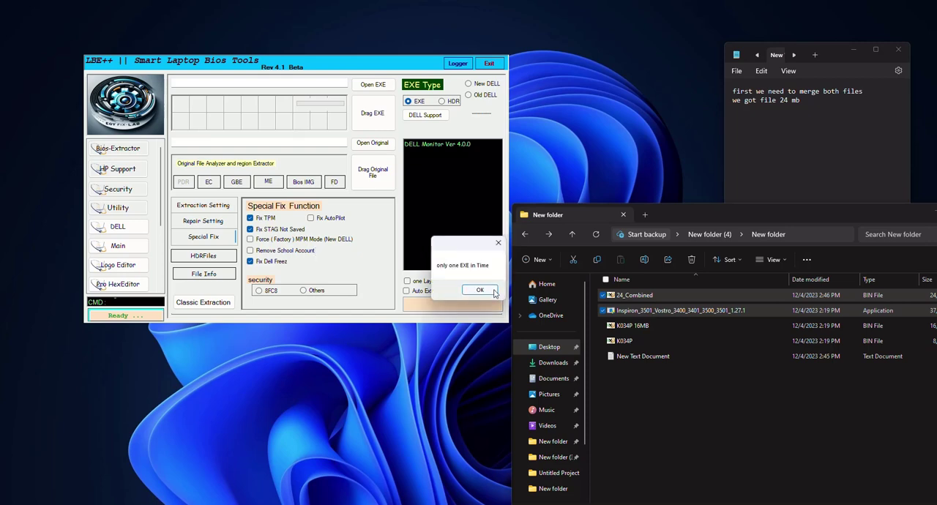
Load the Inspiron installer as the EXE alongside 24_Combined, open the Logger, and apply the Dell special fixes.
drag(617, 309, 328, 251)
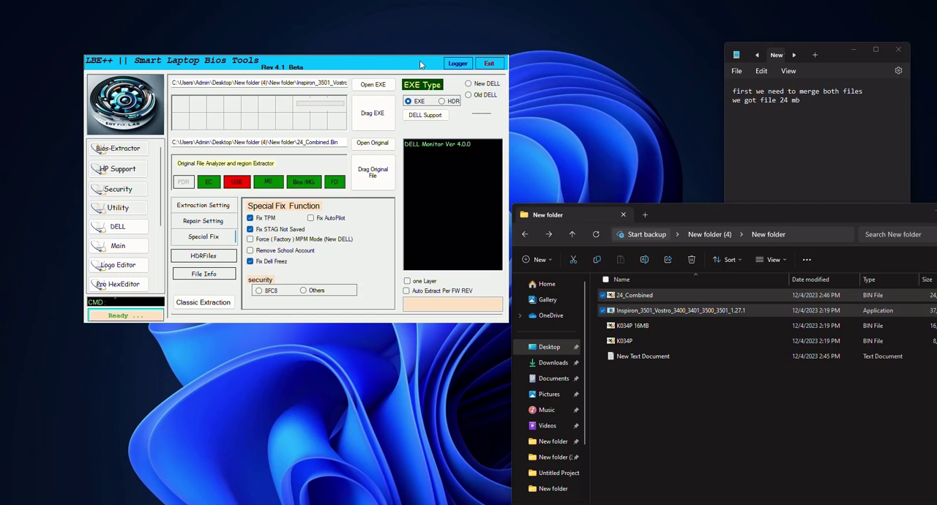
click(464, 59)
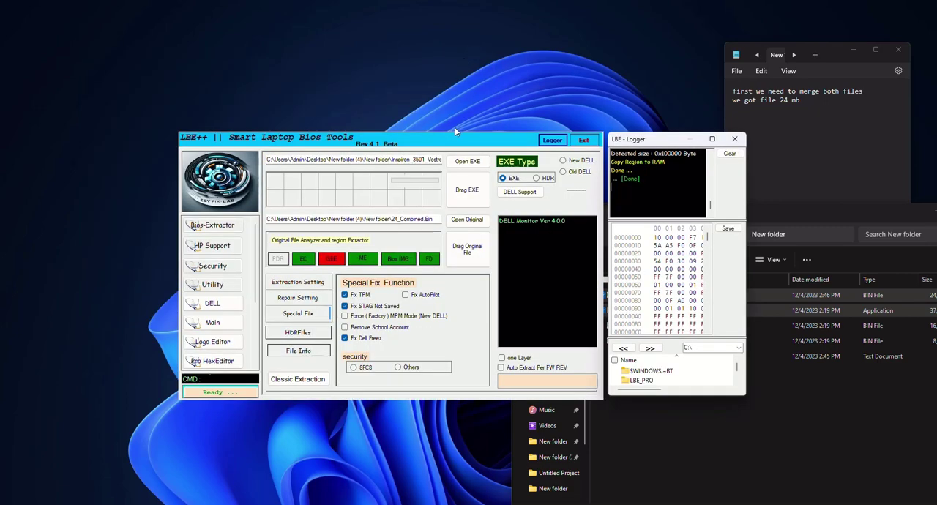
drag(464, 142, 291, 70)
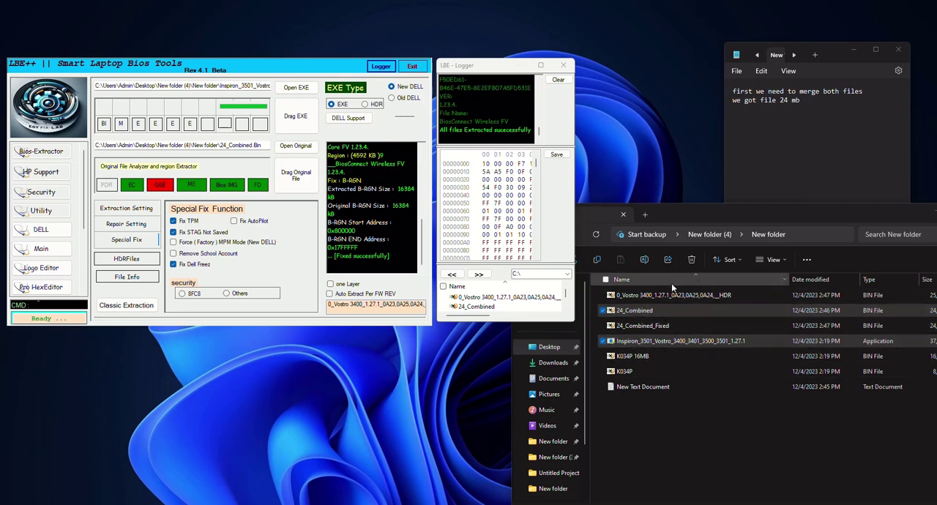
Inspect the ME firmware details of 24_Combined_Fixed in ME Analyzer.
click(640, 309)
click(639, 326)
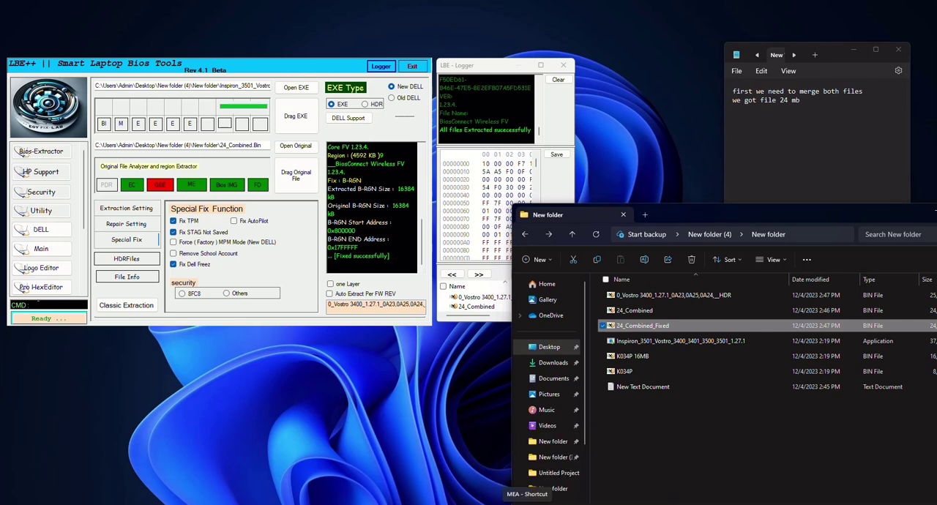
click(527, 503)
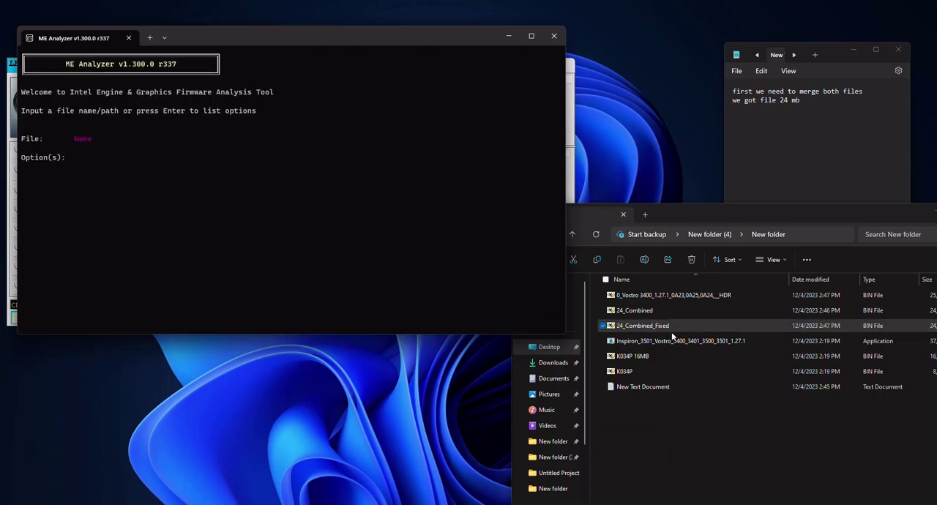
drag(654, 328, 444, 277)
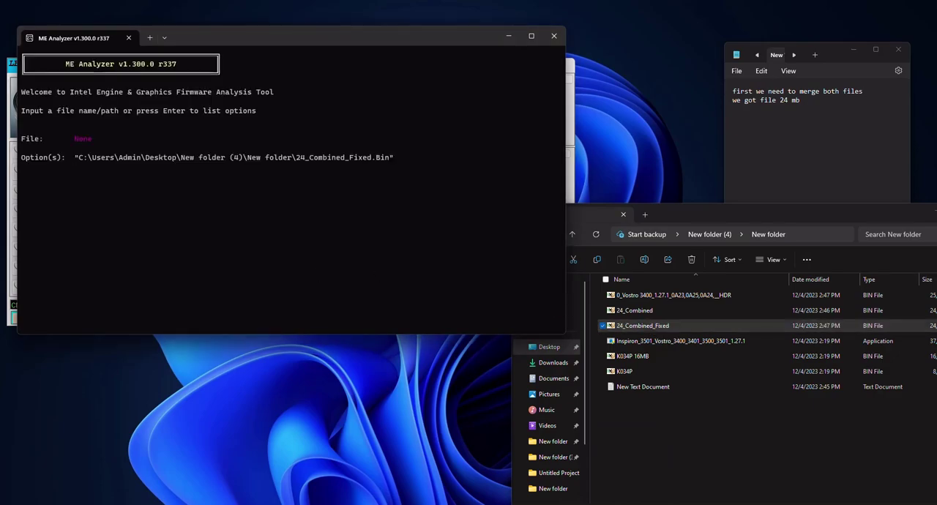
key(Return)
scroll(167, 197, up, 10)
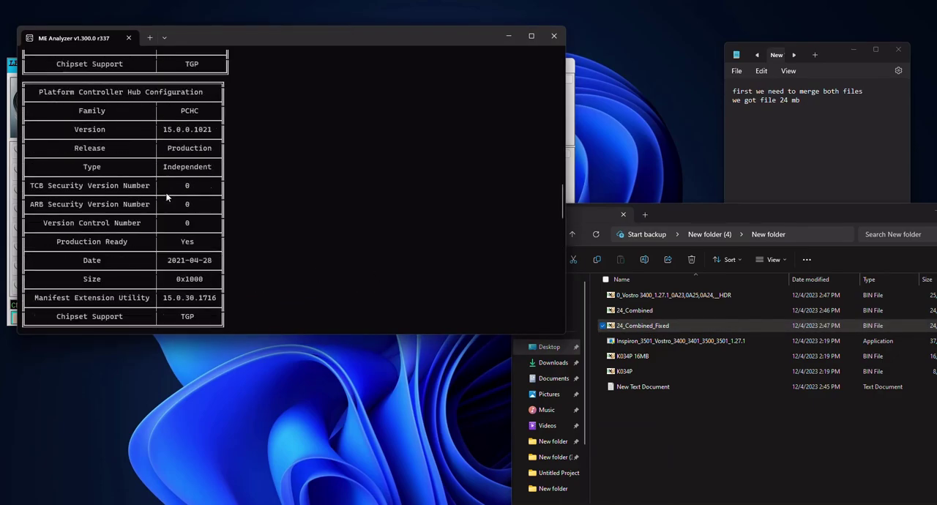
scroll(167, 198, up, 2)
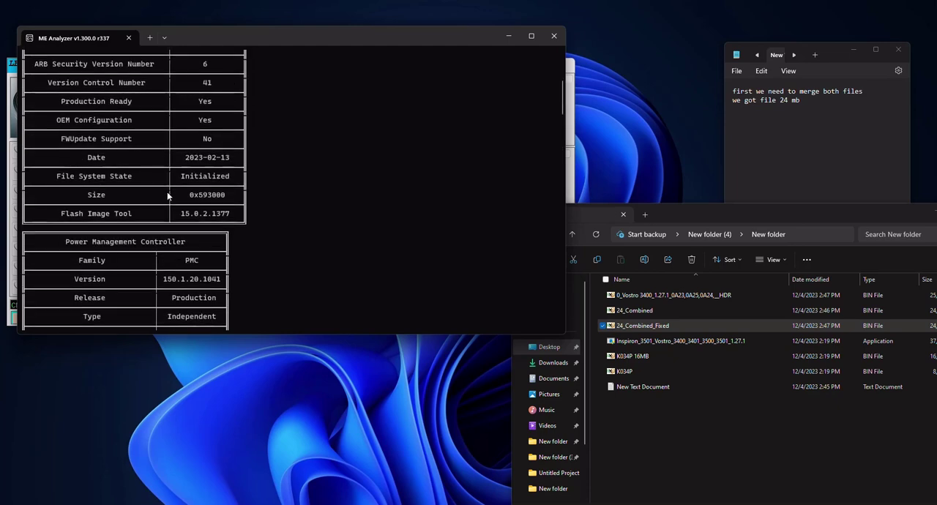
drag(207, 171, 245, 186)
Add the line "if we need to make clear me we can also" to the note.
click(839, 118)
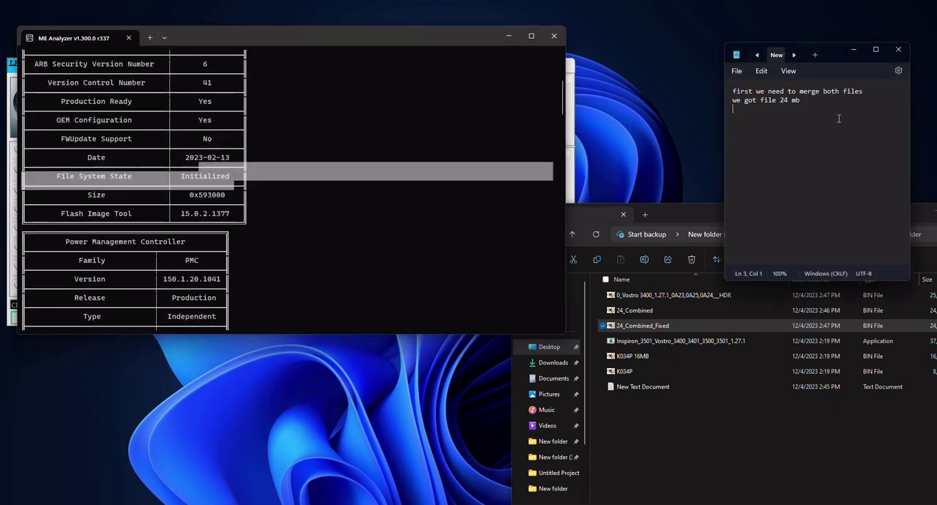
text(if we need to make clear me we can also)
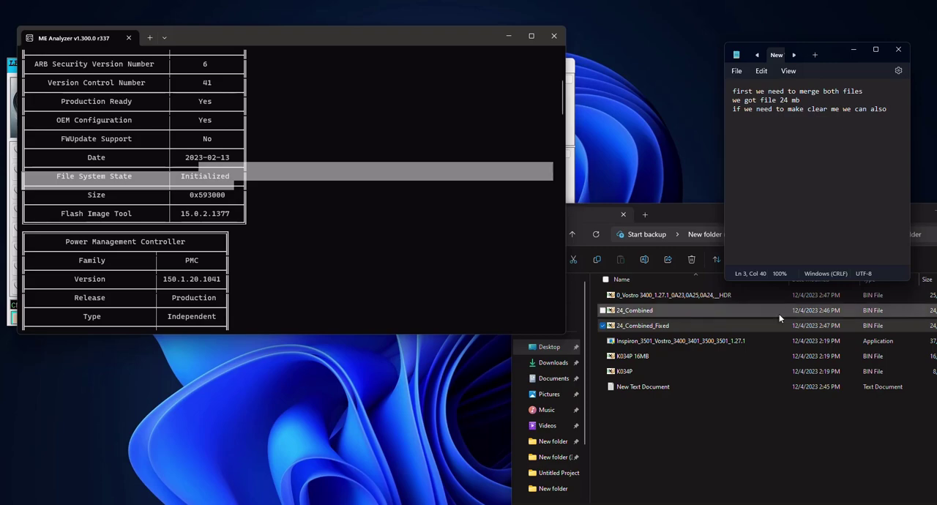
key(Return)
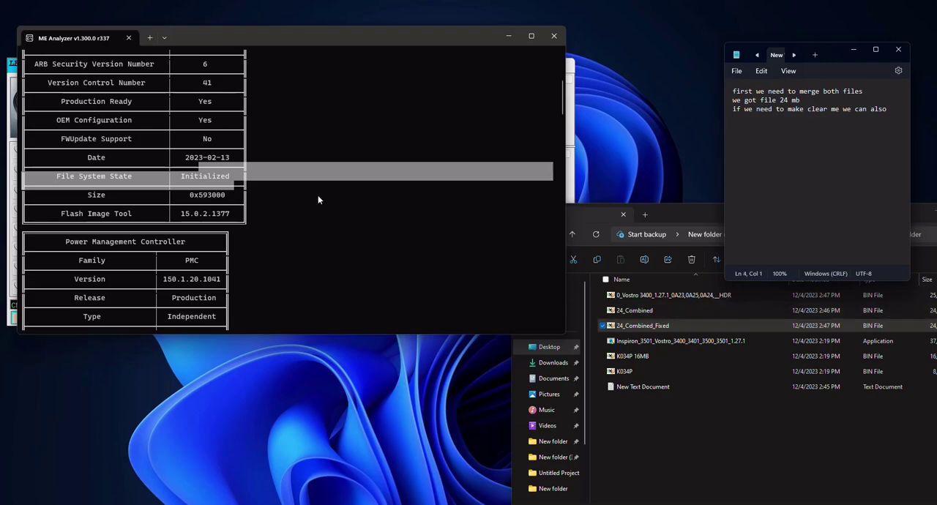
Close ME Analyzer, open ME Utility with the me command, load 24_Combined_Fixed and accept the closest ME.
click(553, 36)
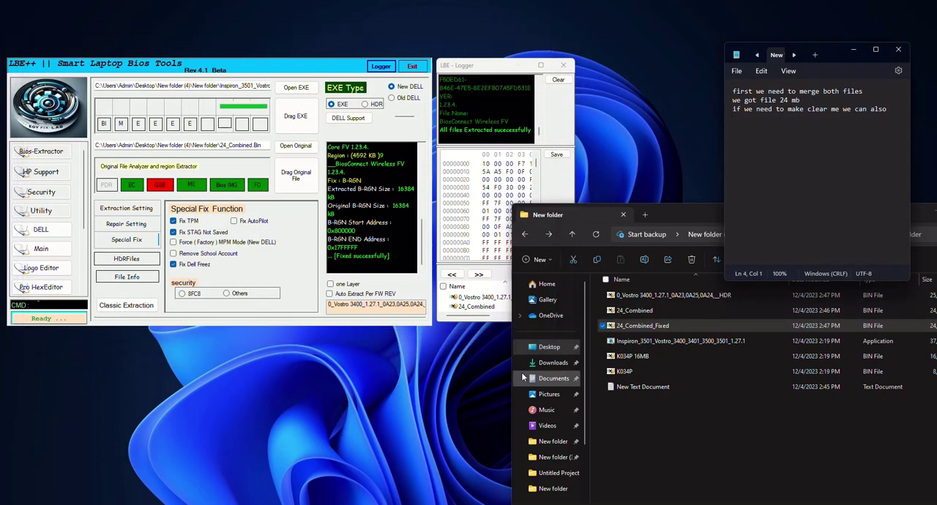
click(44, 306)
text(me)
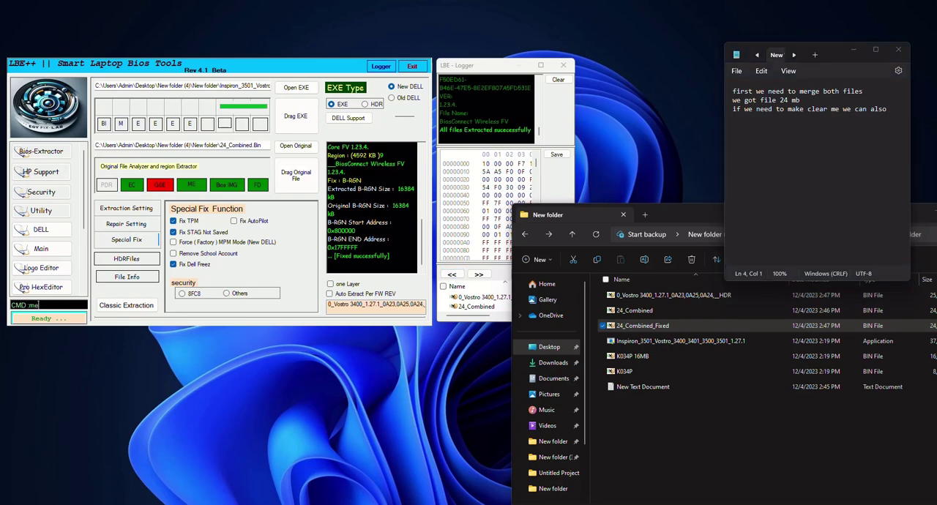
key(Return)
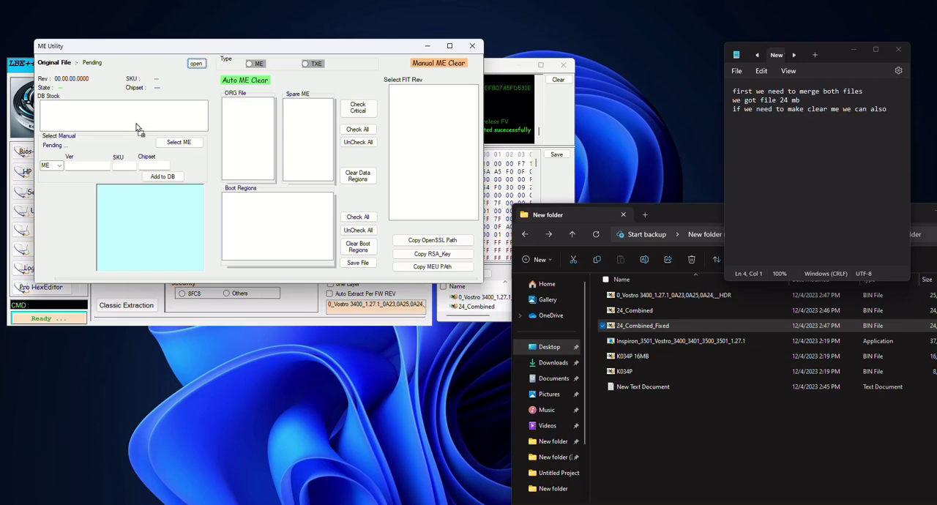
drag(135, 128, 136, 127)
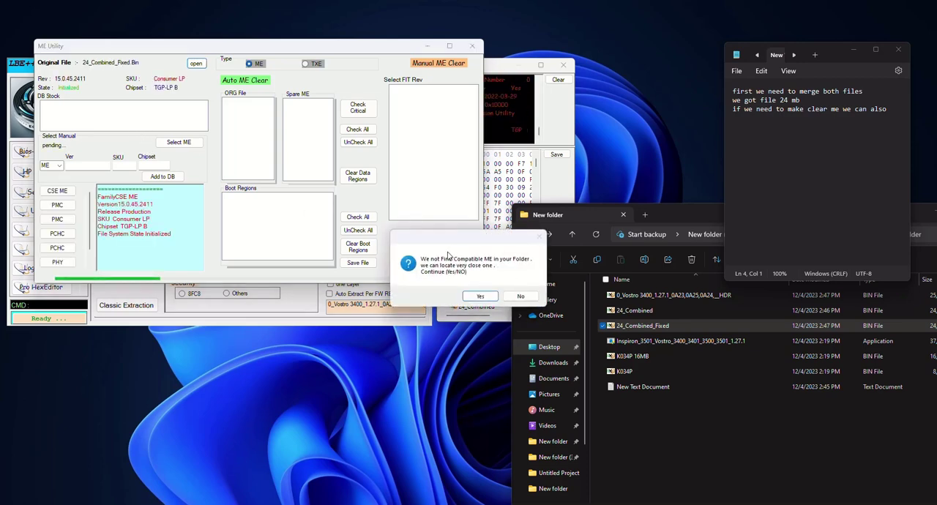
click(481, 296)
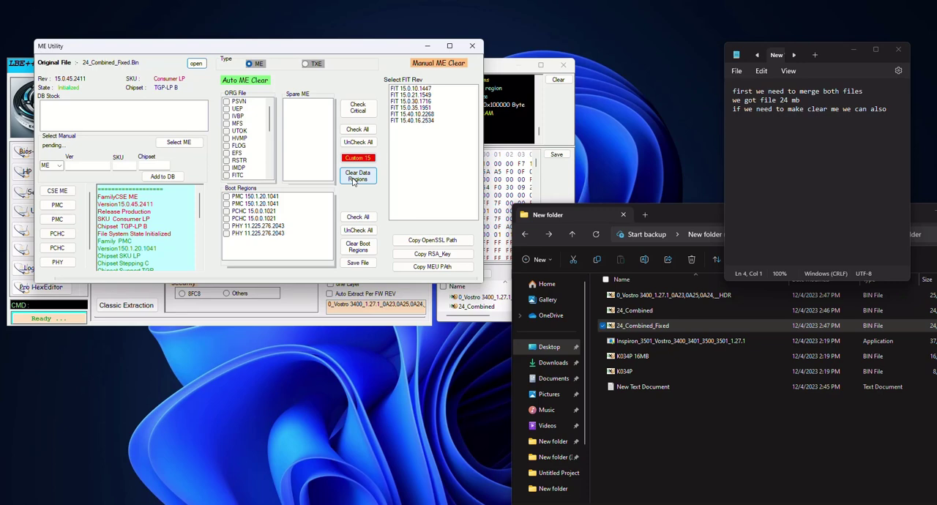
Note that the ME region for this file is not in the repo folder and must be added, then close ME Utility.
click(782, 156)
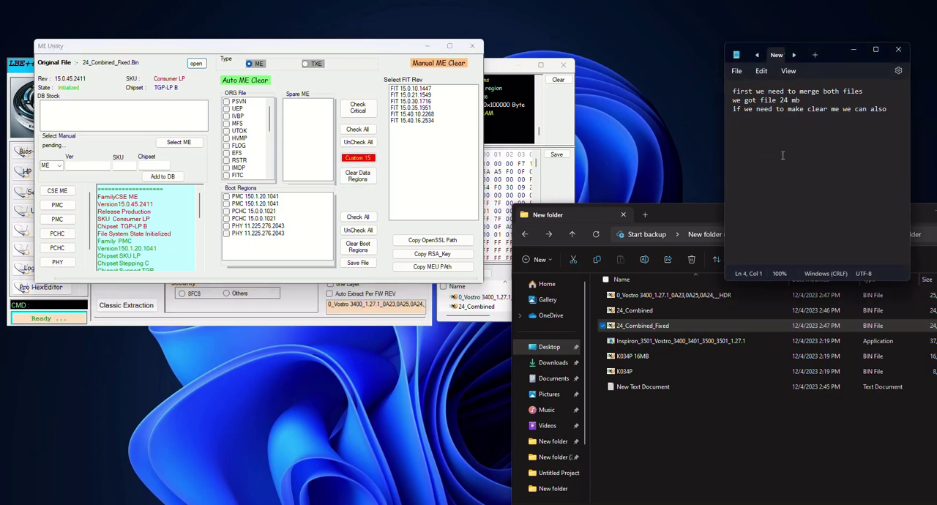
text(it show a messages that me region)
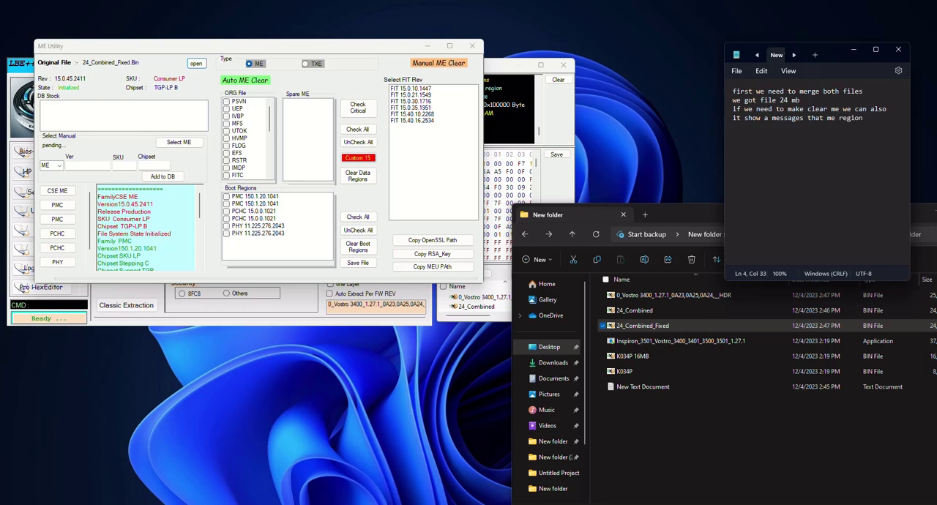
text( for this file is not in repo folder)
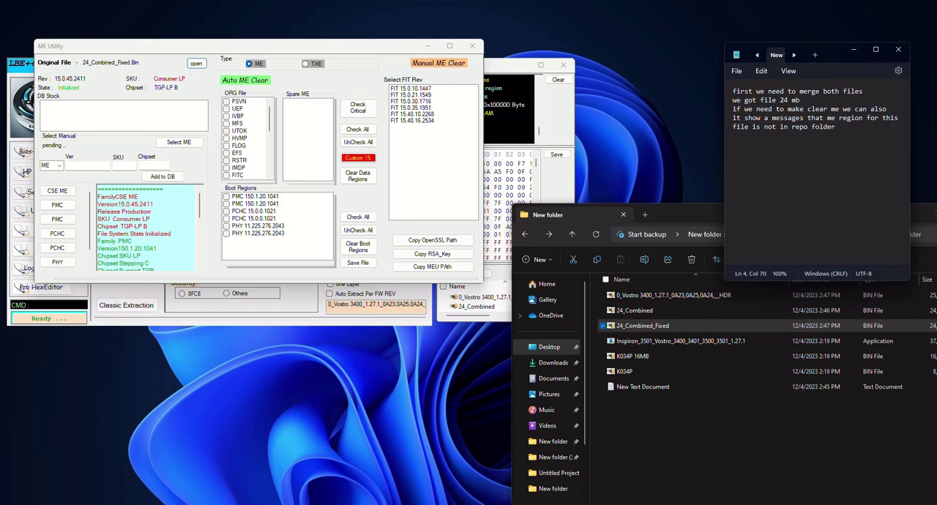
text(,and we need to add me re)
text(gion)
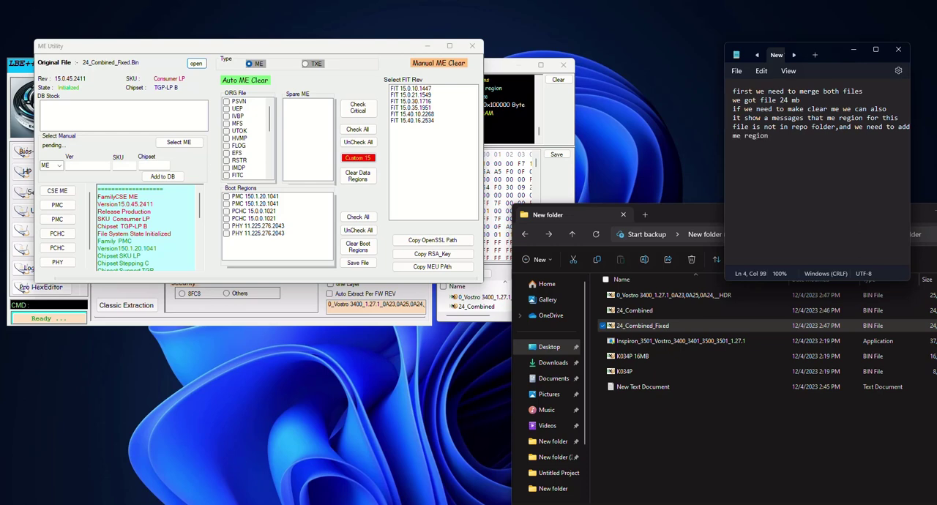
text( to repo folder)
click(473, 47)
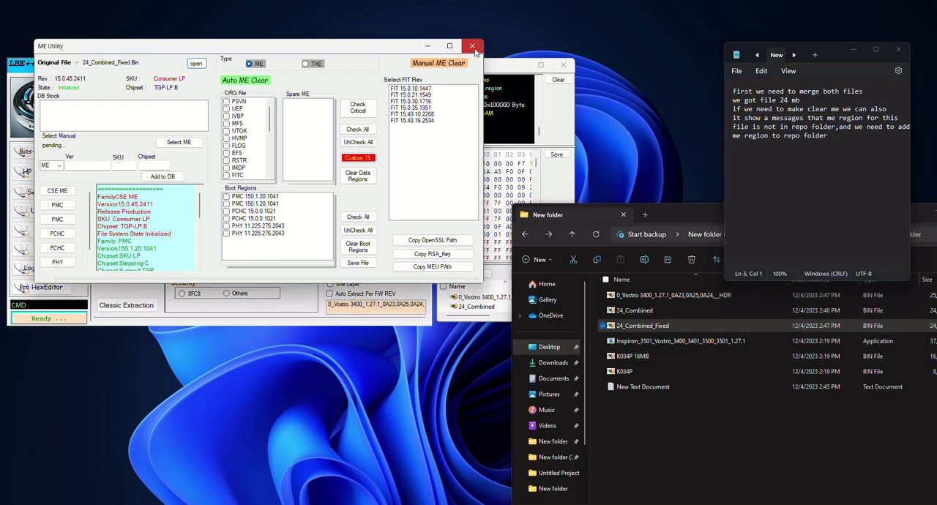
click(473, 47)
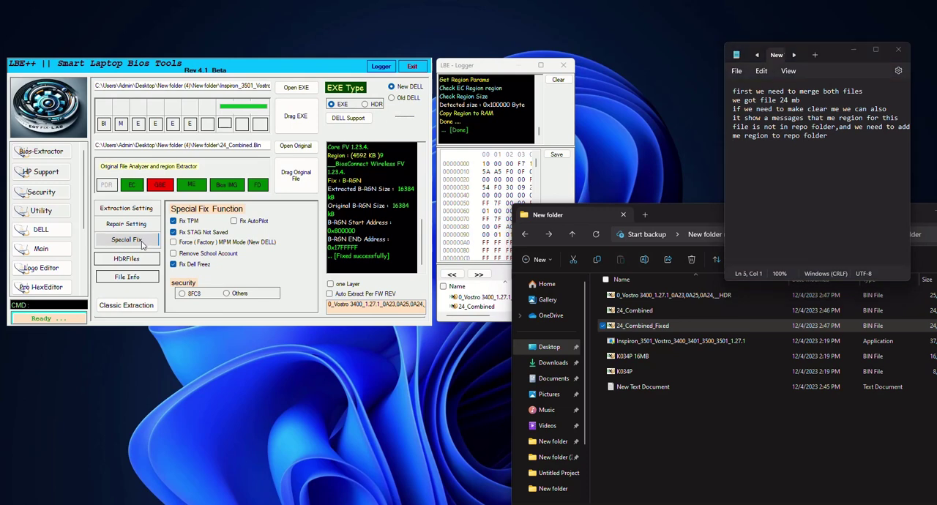
Enable Auto Extract Per FW REV and extract the 0_Vostro 3400 HDR file into its firmware regions.
click(126, 259)
click(651, 296)
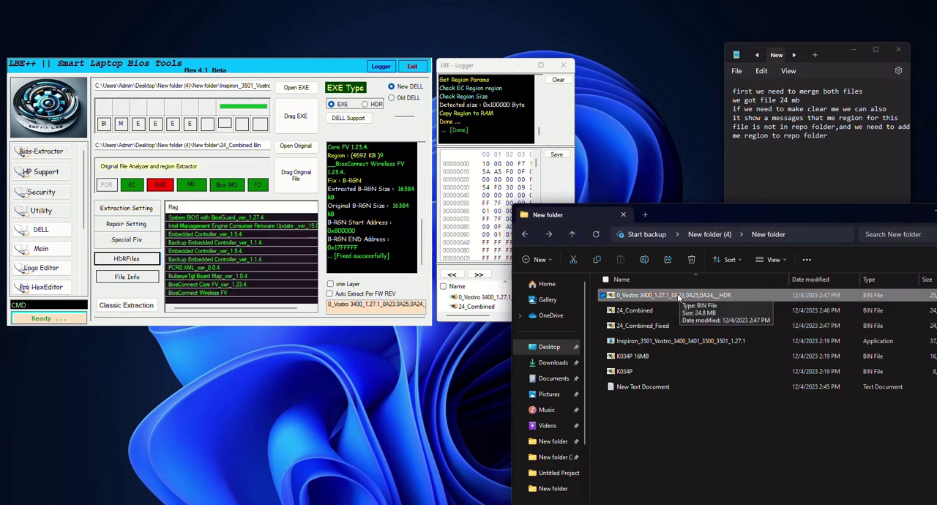
click(386, 306)
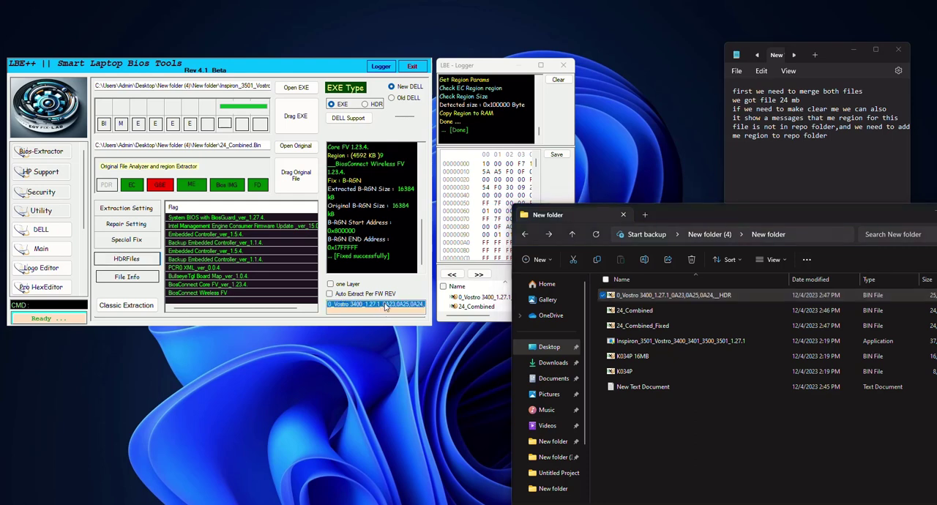
drag(643, 298, 363, 309)
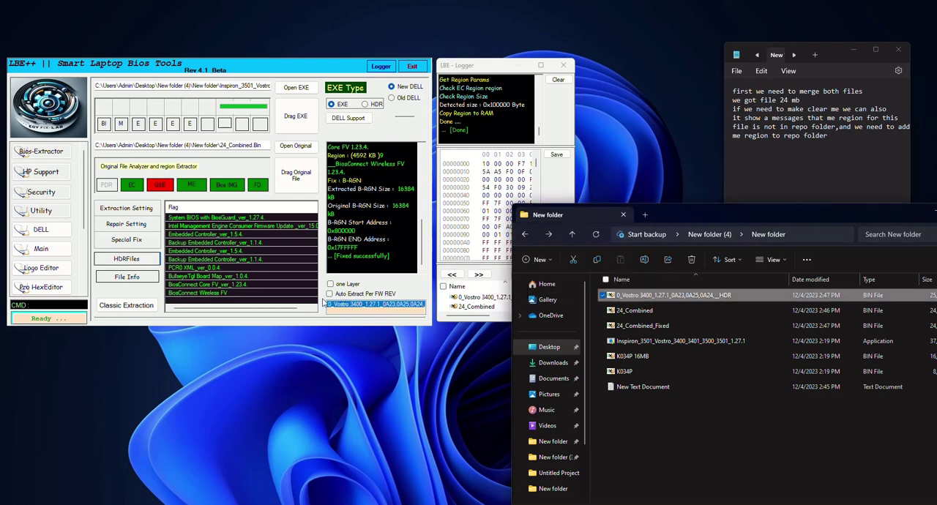
click(329, 293)
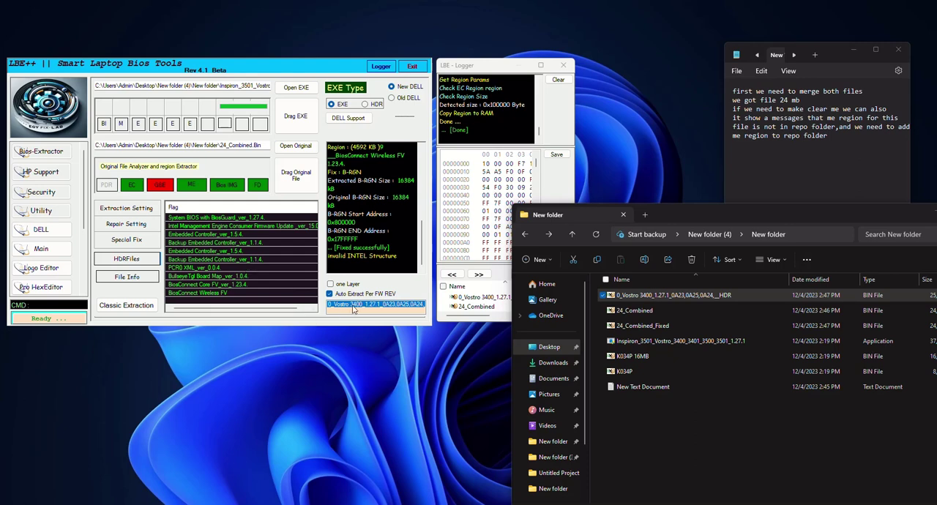
click(620, 342)
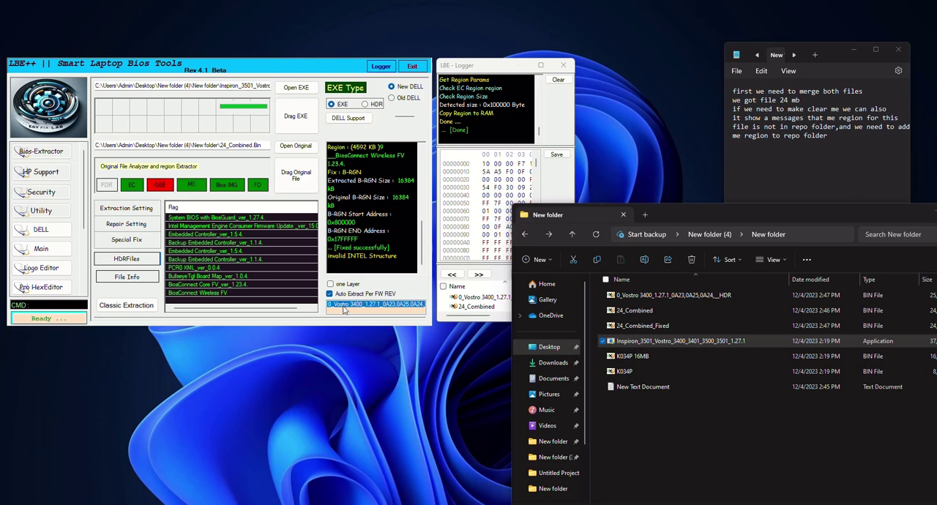
click(344, 310)
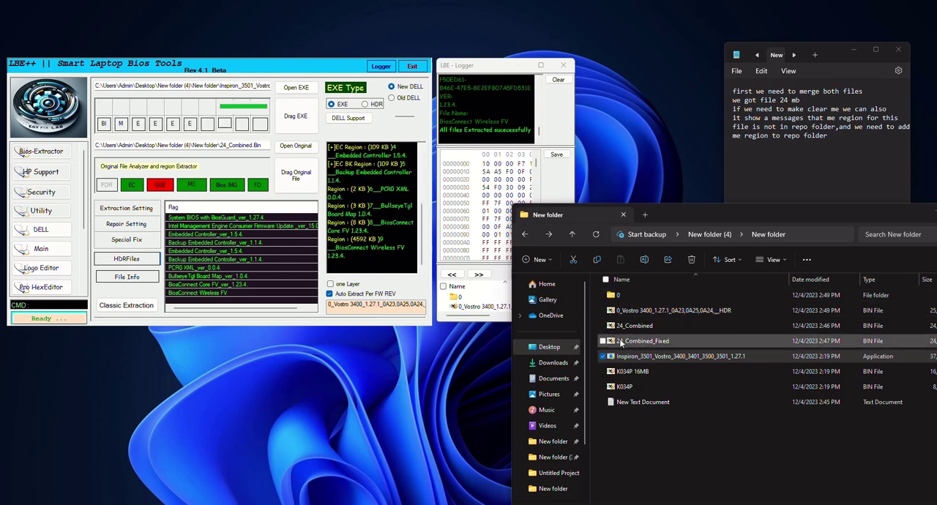
Open the extracted folder 0 and inspect the Intel Management Engine region file in ME Analyzer.
double_click(621, 296)
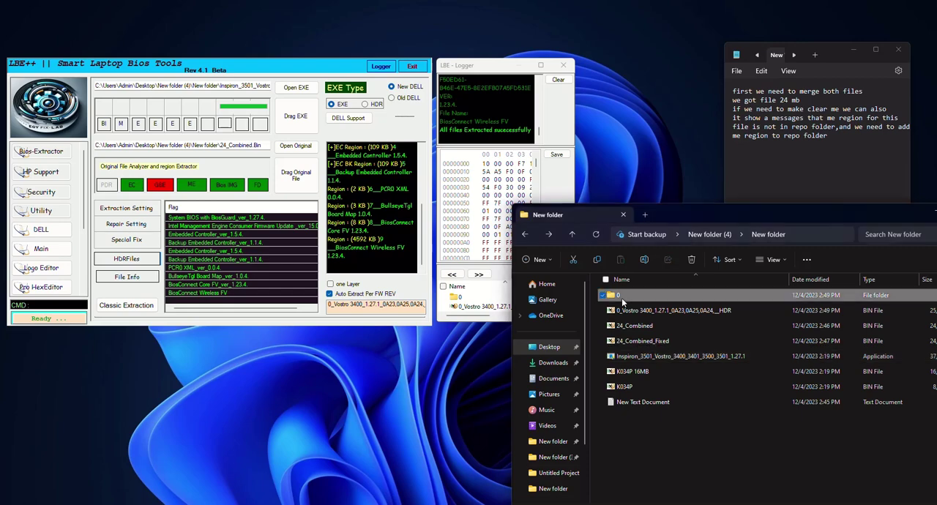
drag(671, 472, 626, 295)
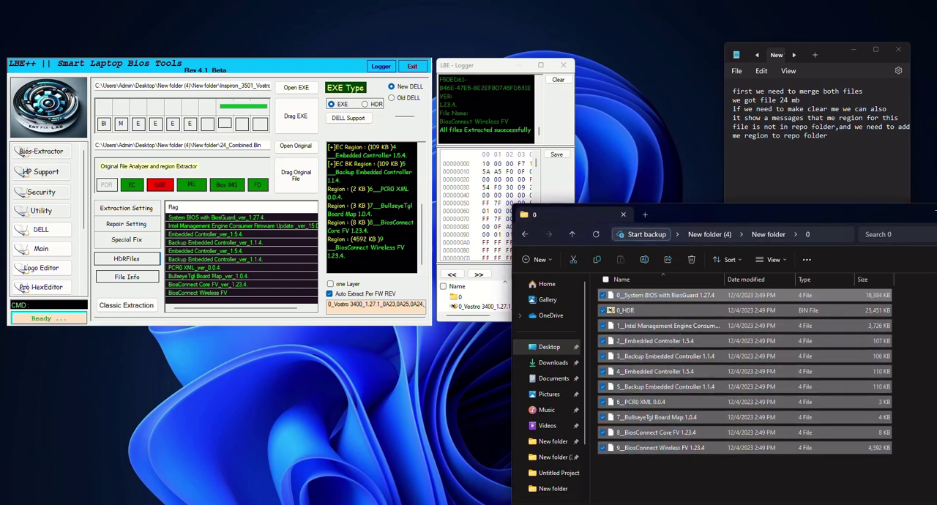
click(557, 504)
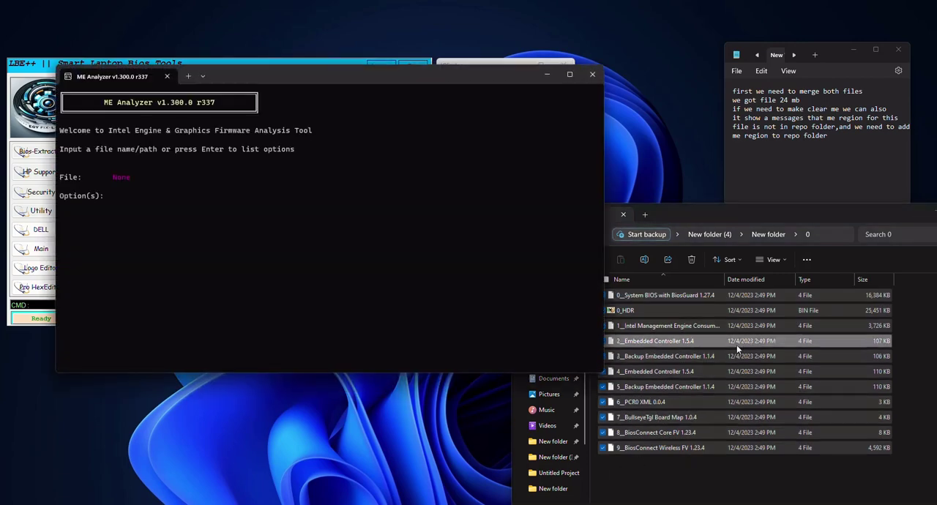
click(733, 332)
drag(704, 329, 383, 269)
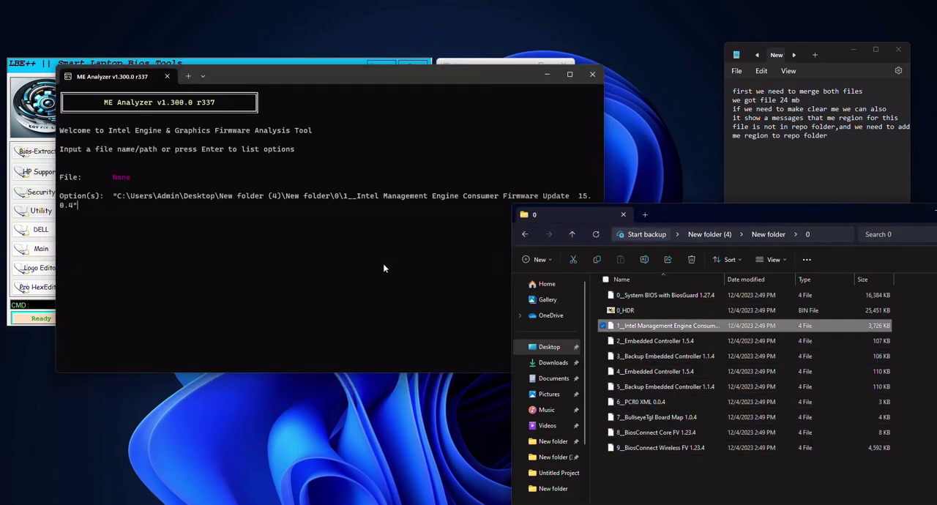
key(Return)
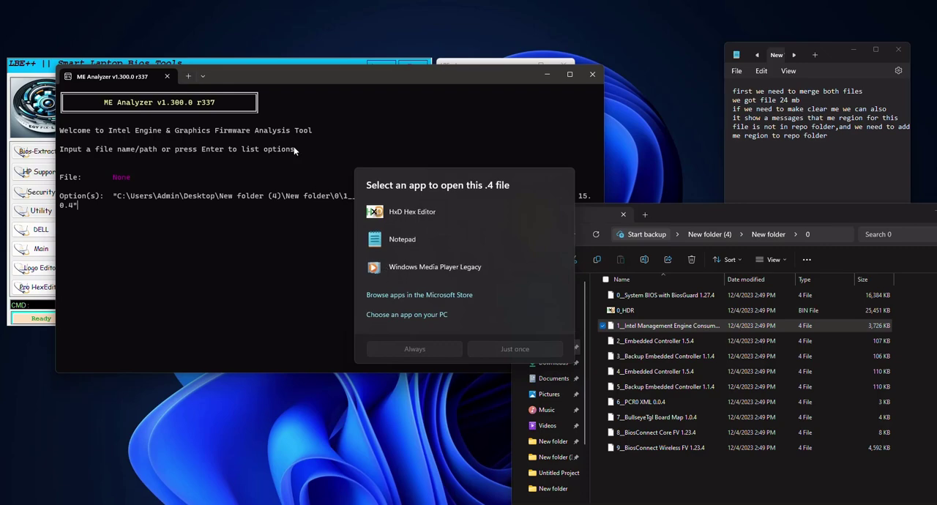
click(433, 71)
key(Return)
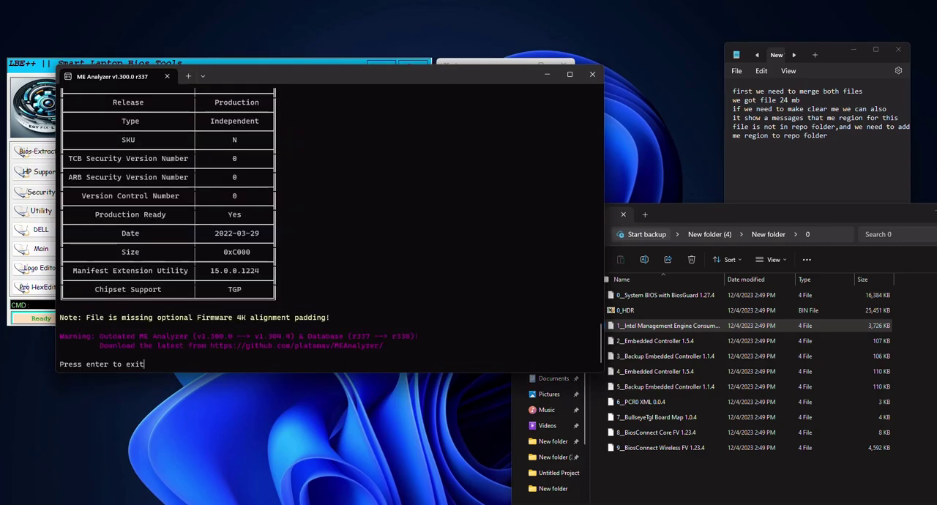
scroll(295, 218, up, 10)
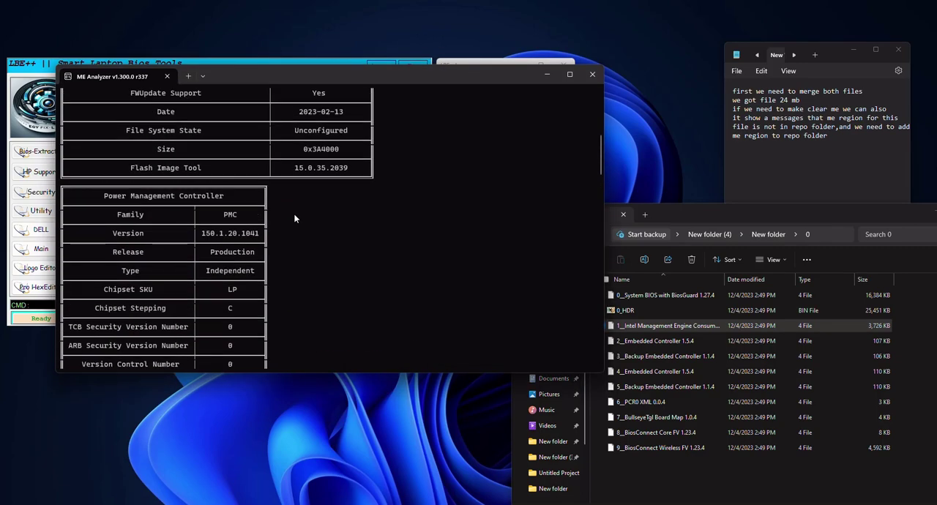
Copy the ME version from ME Analyzer and rename the Intel Management Engine region file to 15.0.45.2411_CON_LP_B_EXTR_PRD.
drag(298, 133, 347, 139)
scroll(348, 139, up, 5)
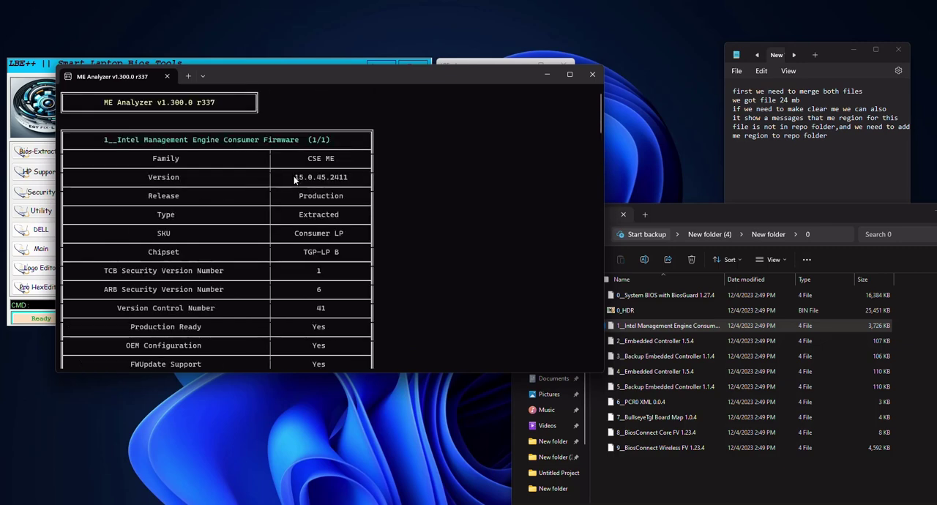
drag(293, 176, 347, 180)
key(ctrl+c)
click(688, 329)
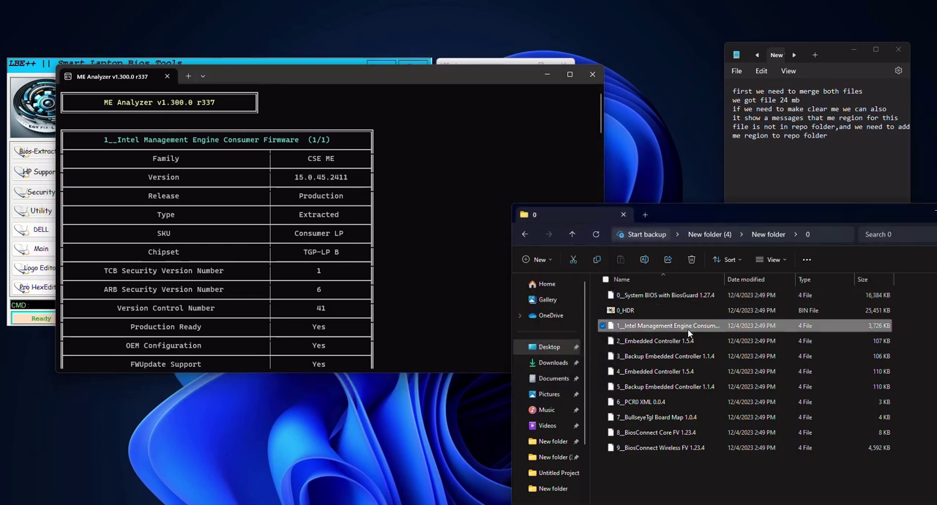
key(F2)
key(ctrl+v)
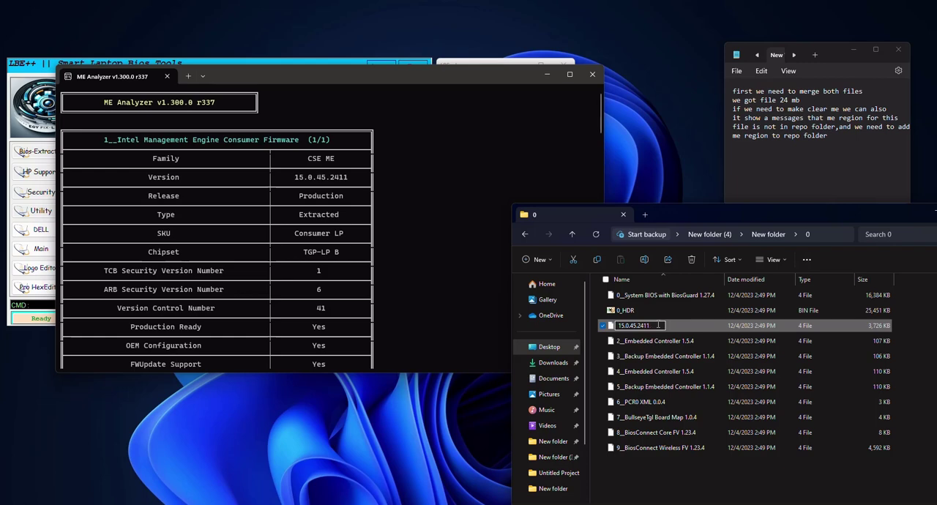
text(_CON_LP_B_EXTR)
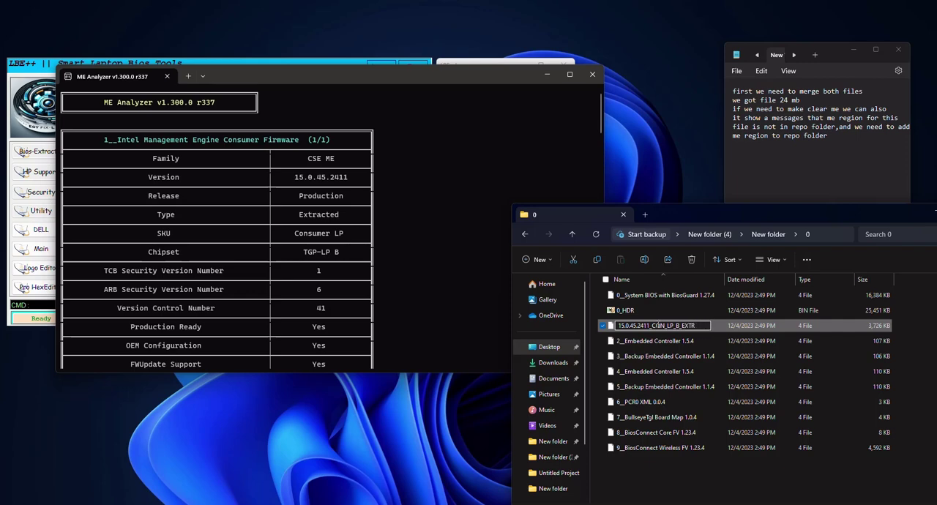
text(_PRD)
click(759, 325)
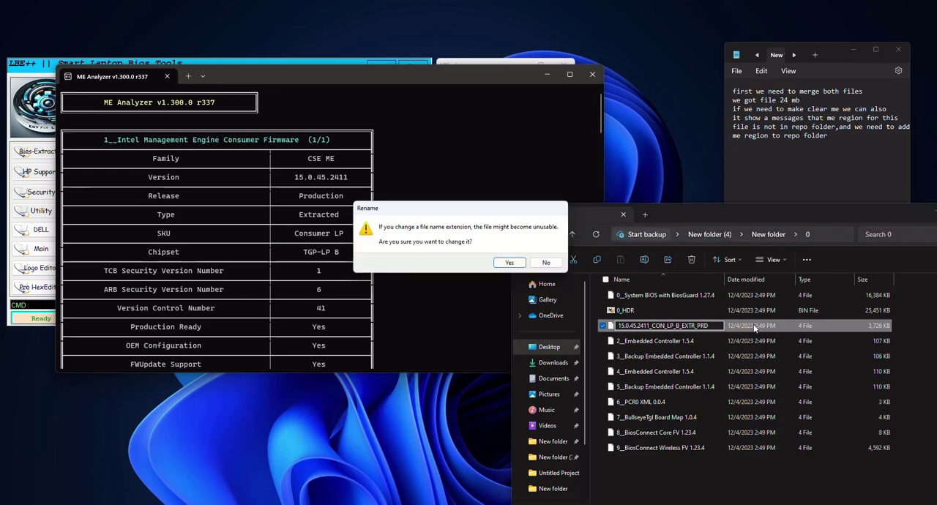
click(508, 263)
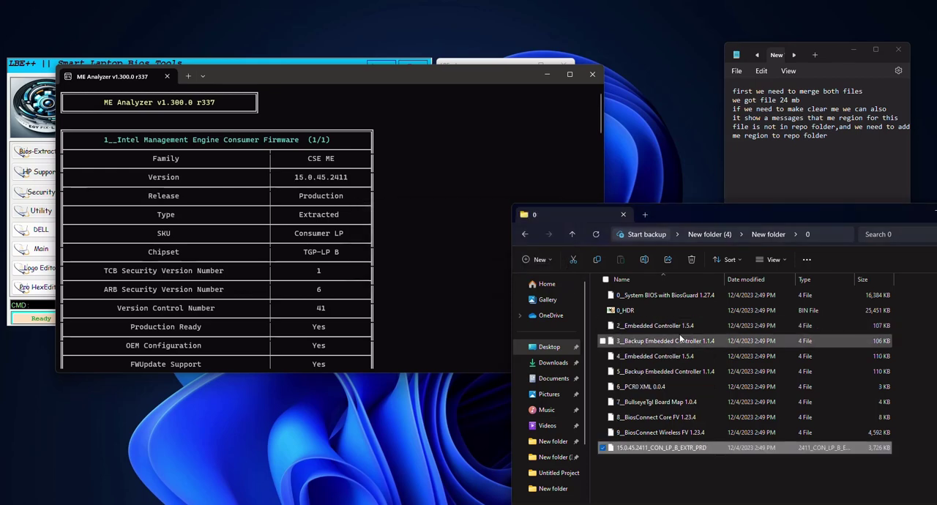
Add the .bin extension to the renamed ME region file, accepting the extension change.
click(706, 449)
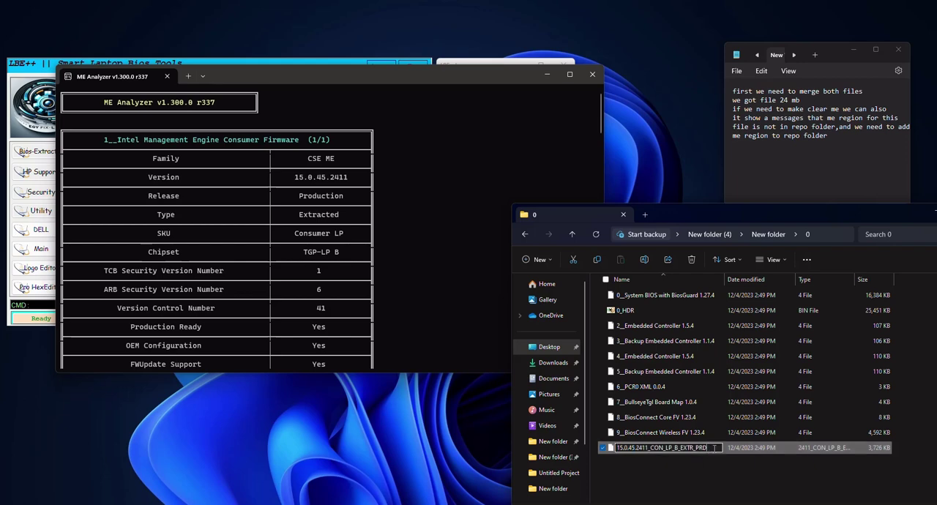
text(.bin)
key(Return)
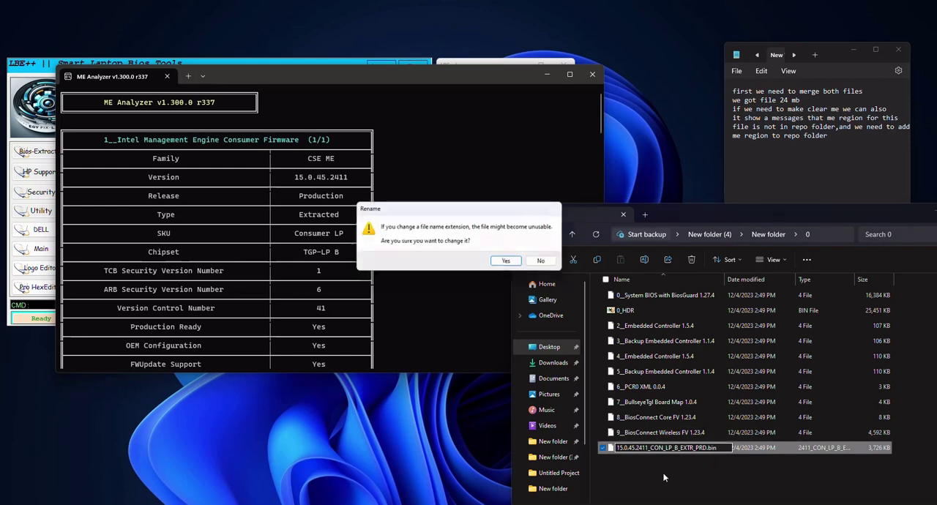
click(507, 262)
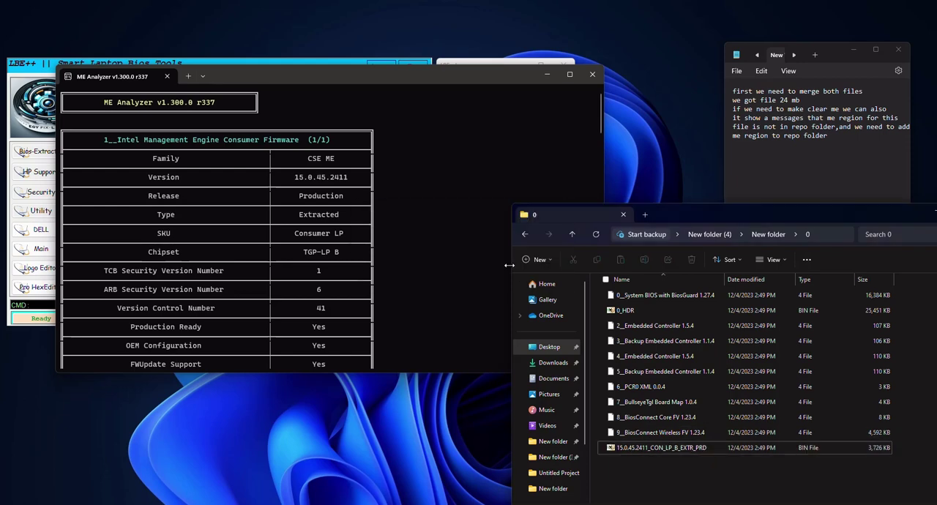
Copy the 15.0.45.2411_CON_LP_B_EXTR_PRD.bin file into the C:\LBE_PRO\REPO\ME15 folder.
right_click(666, 450)
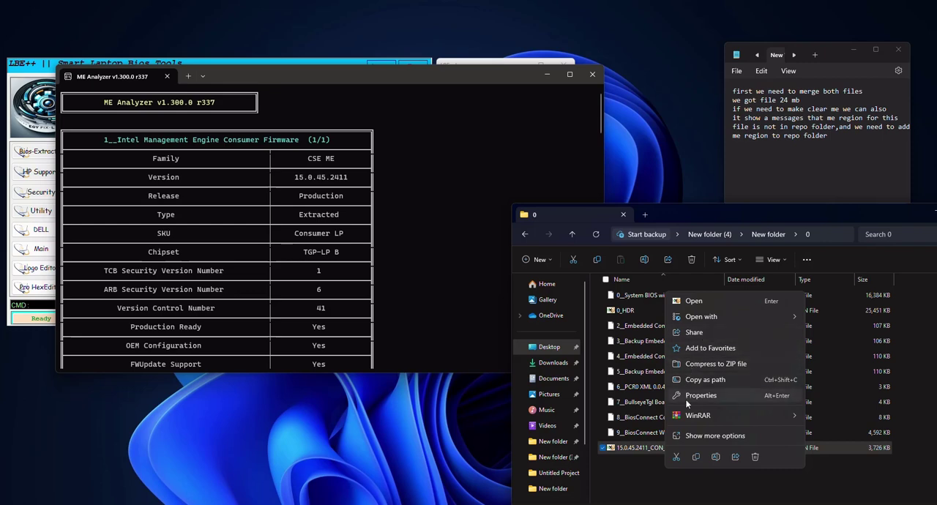
click(696, 459)
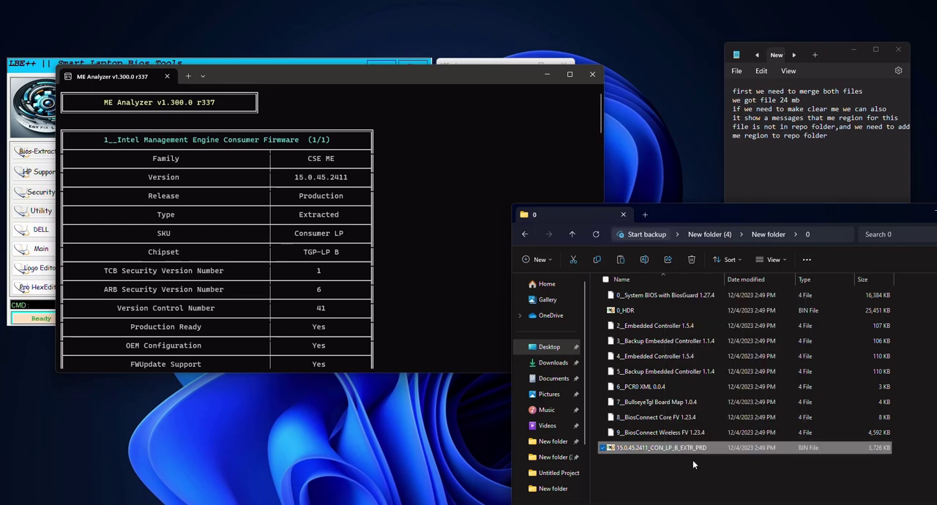
click(653, 483)
mouse_move(456, 504)
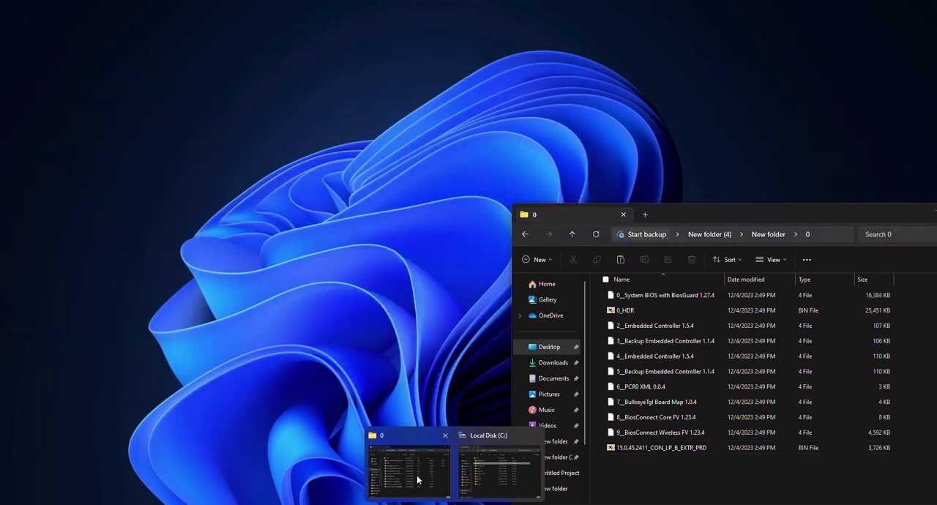
click(419, 480)
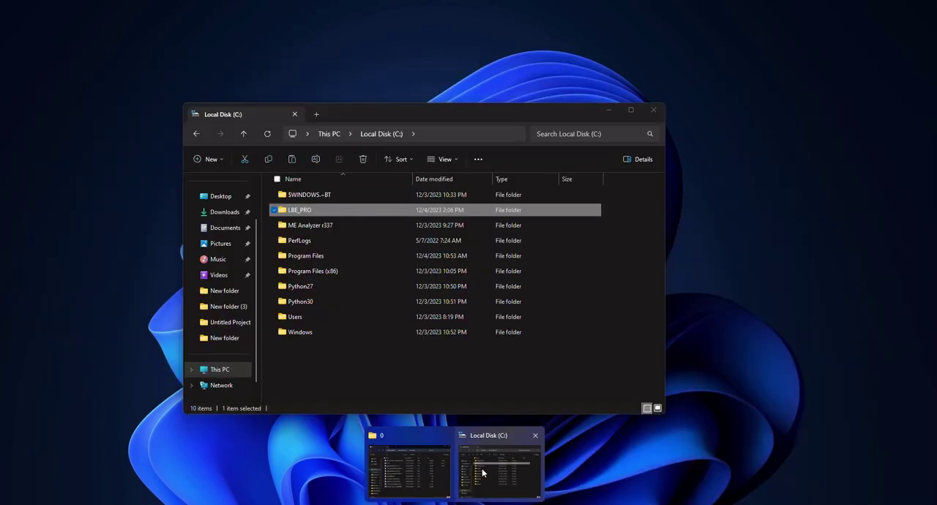
click(482, 472)
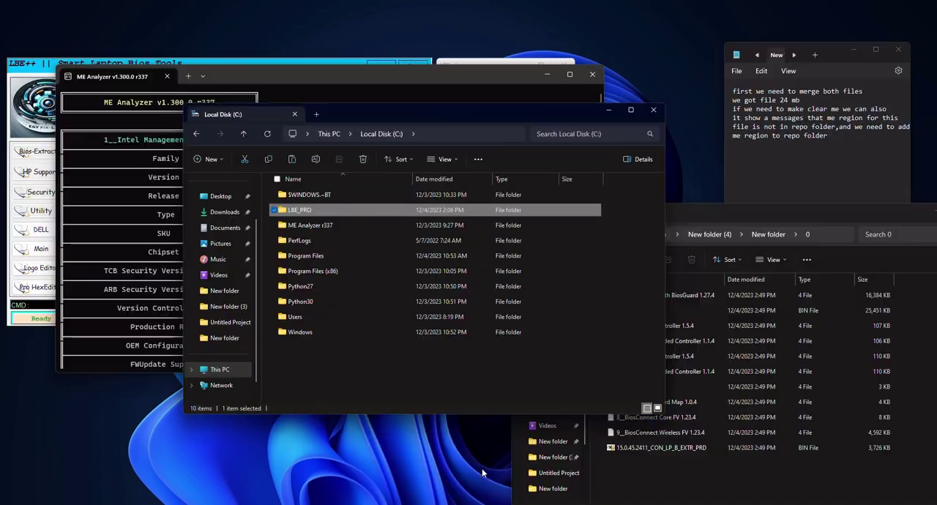
double_click(303, 209)
click(294, 212)
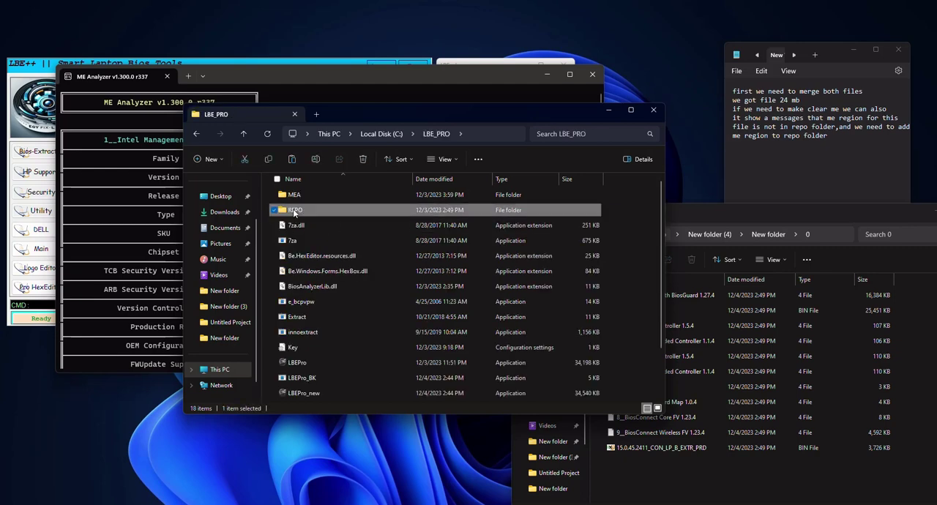
double_click(295, 211)
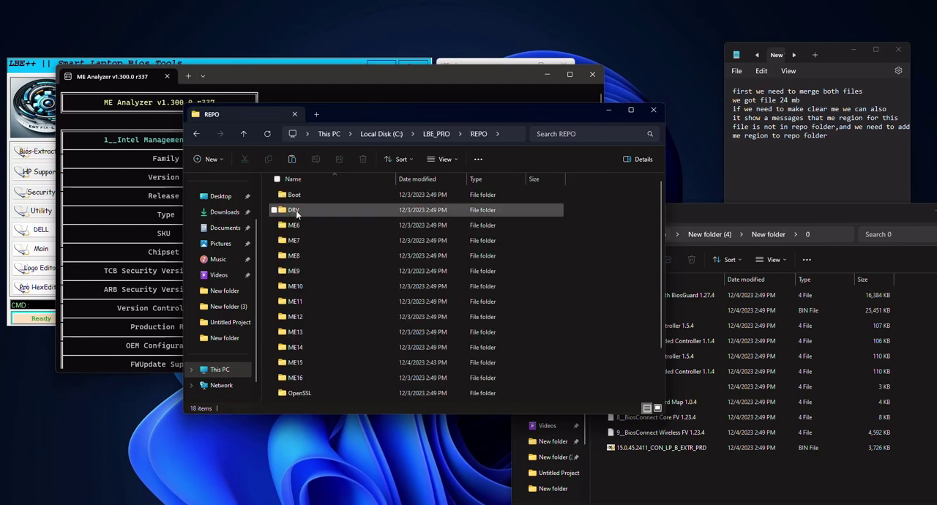
click(298, 363)
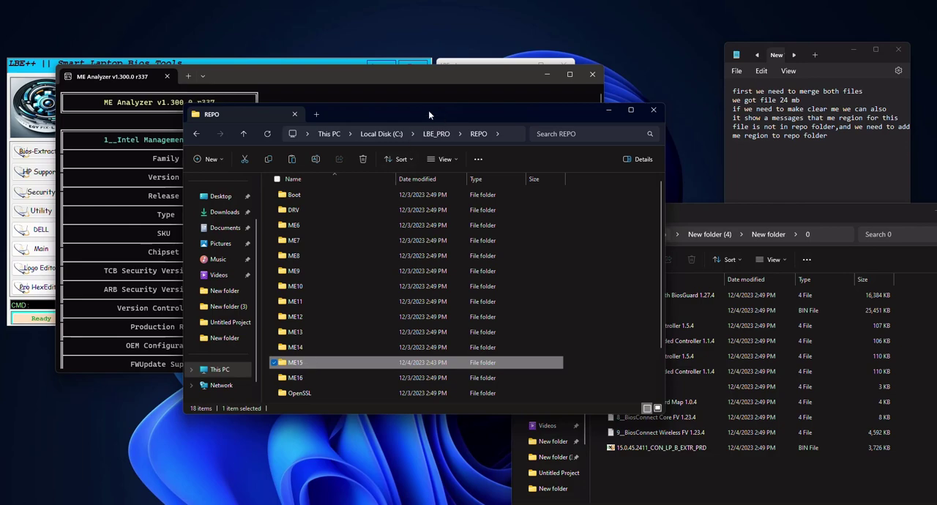
click(149, 224)
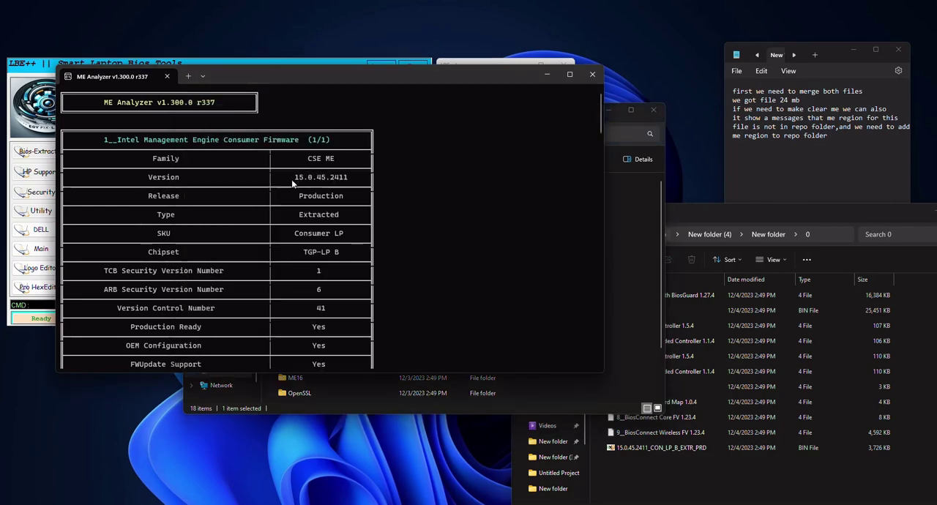
click(624, 275)
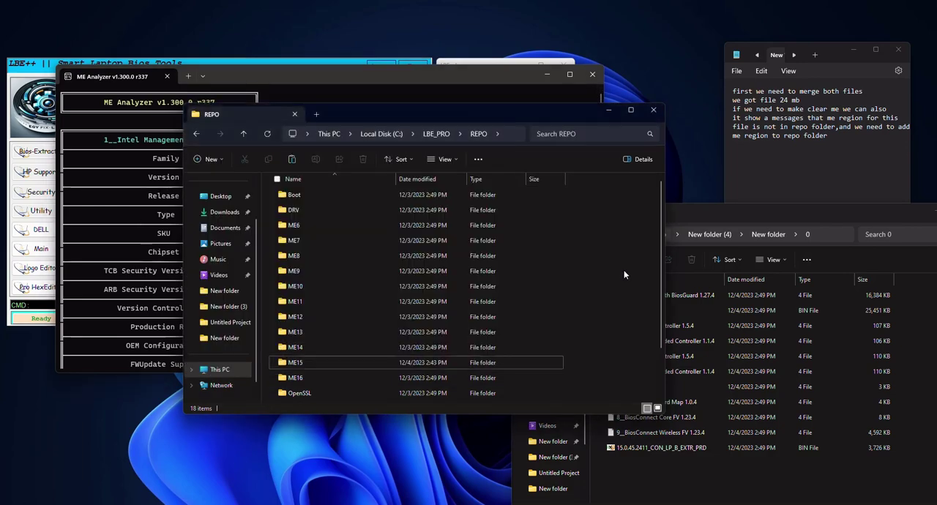
double_click(302, 363)
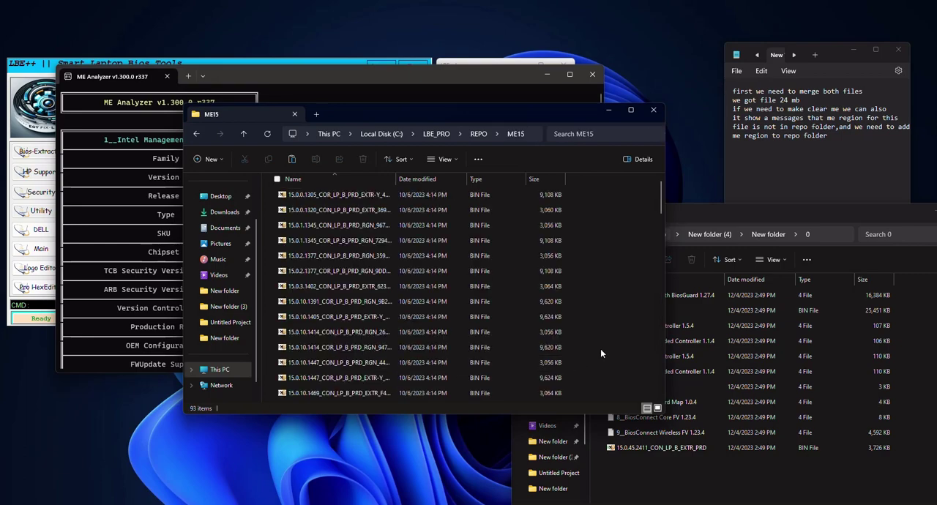
right_click(619, 341)
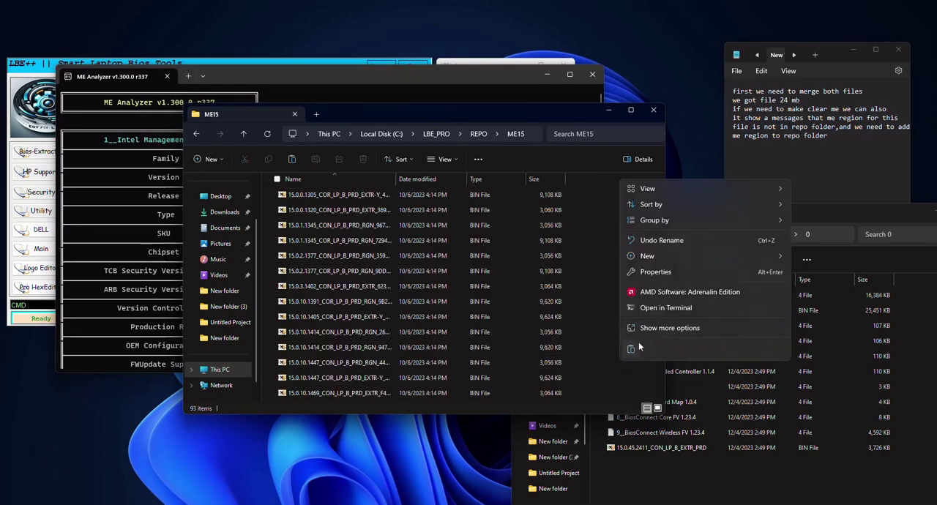
click(634, 348)
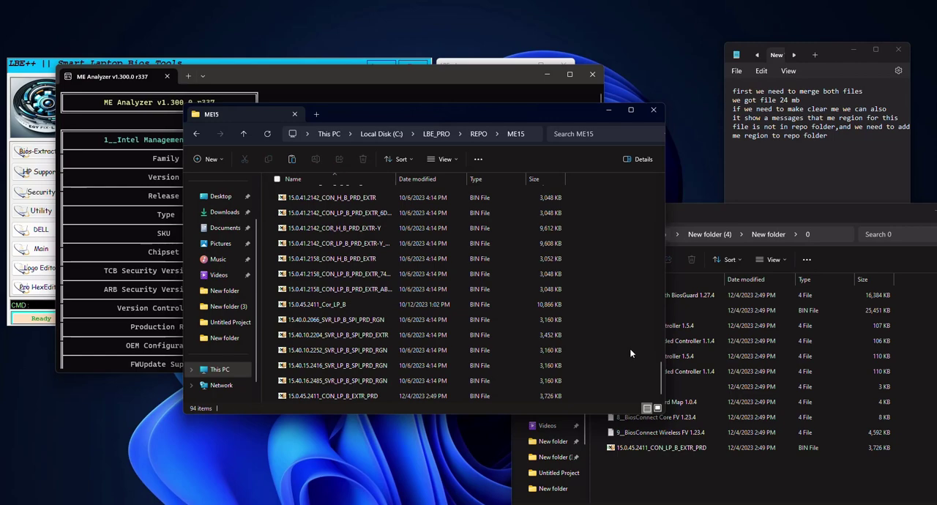
click(336, 396)
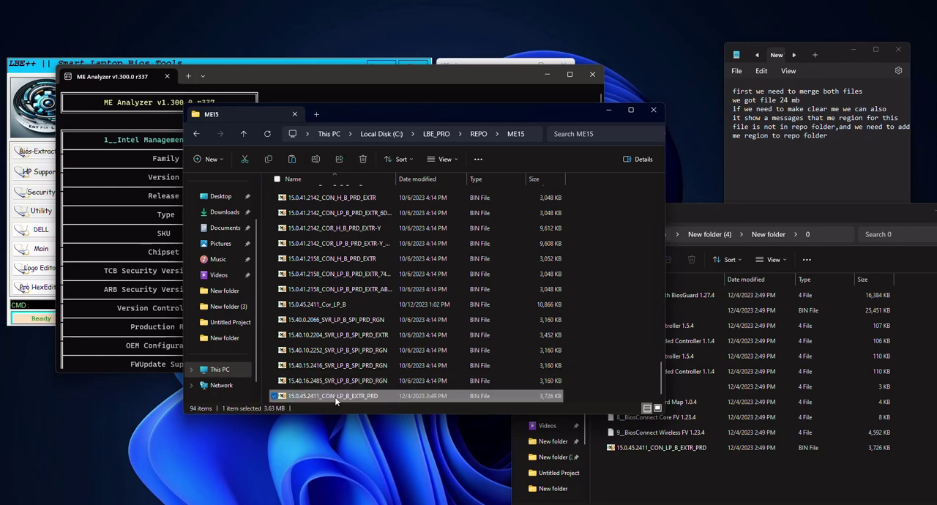
Close ME Analyzer and open ME Utility with the me command.
click(608, 111)
click(551, 74)
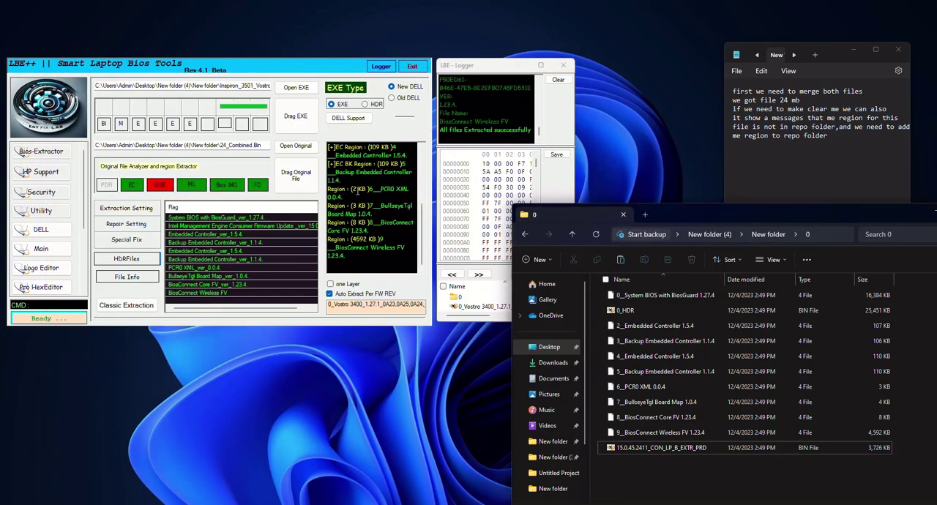
click(30, 304)
text(me)
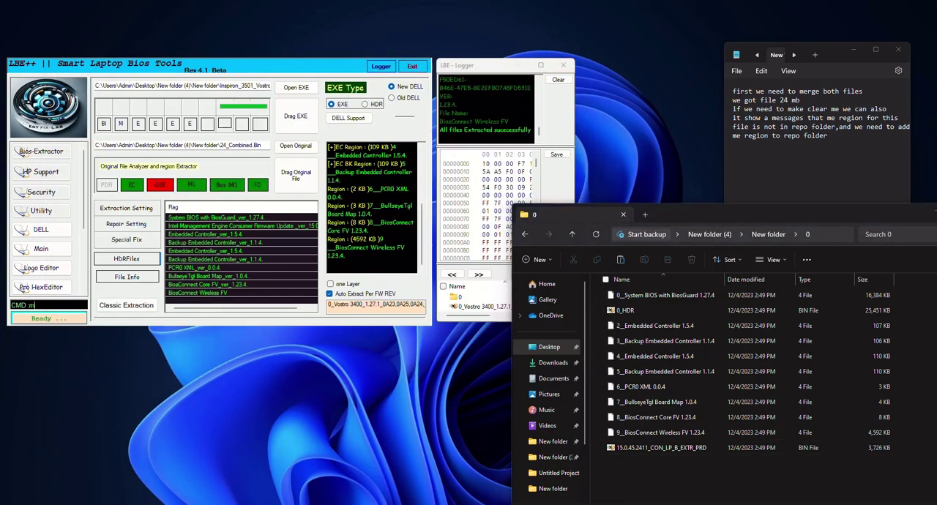
key(Return)
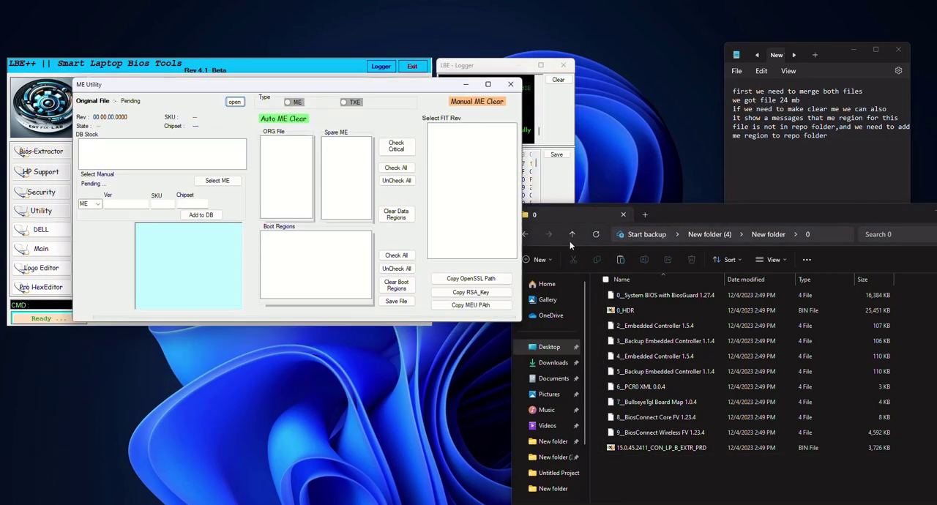
Load 24_Combined_Fixed from the parent folder into ME Utility.
click(525, 235)
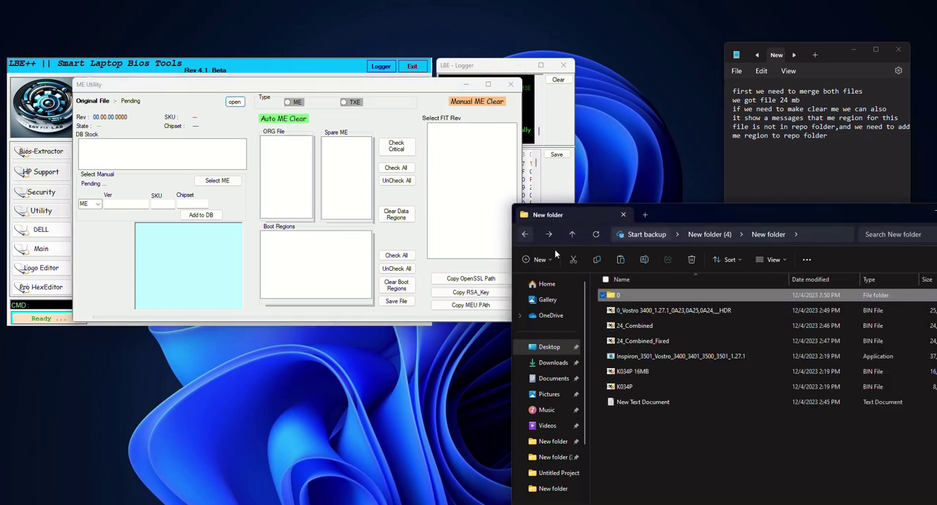
click(644, 342)
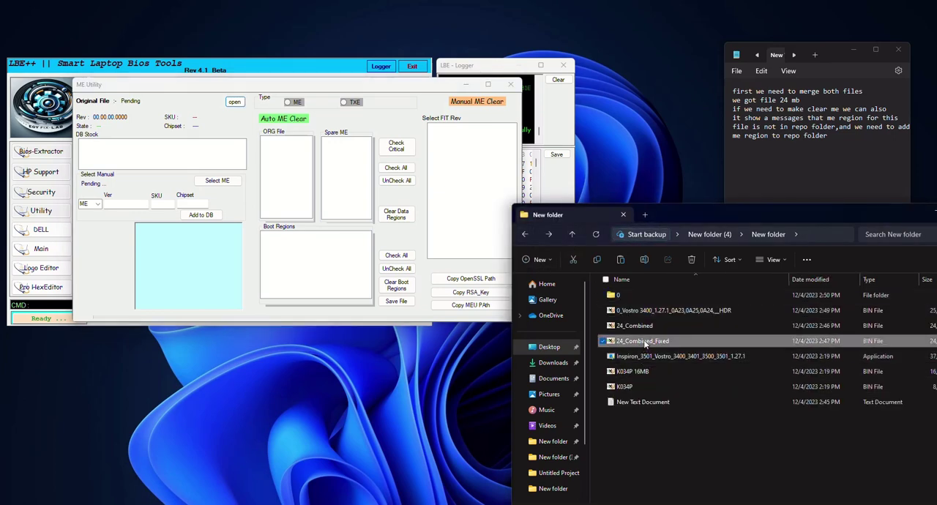
drag(644, 343, 209, 163)
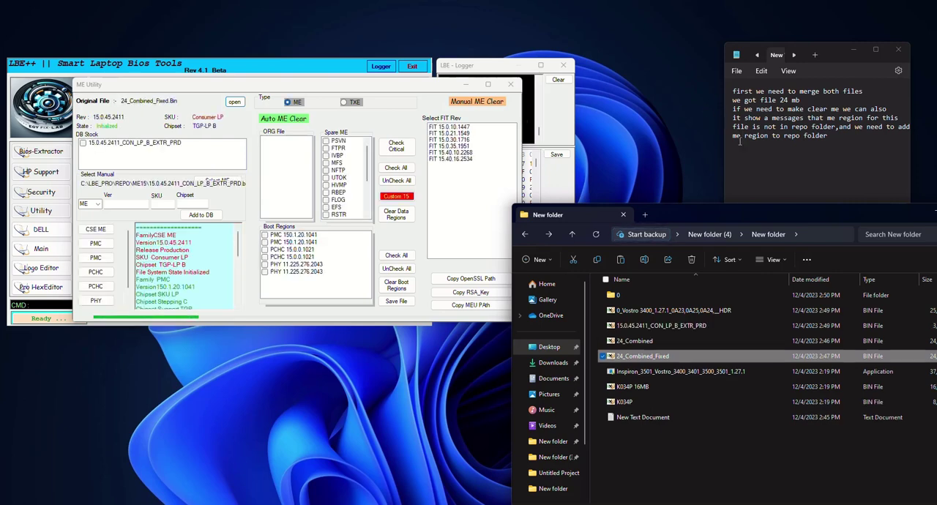
Add the note "as you see is not sowing messagges" to the Notepad text.
click(841, 150)
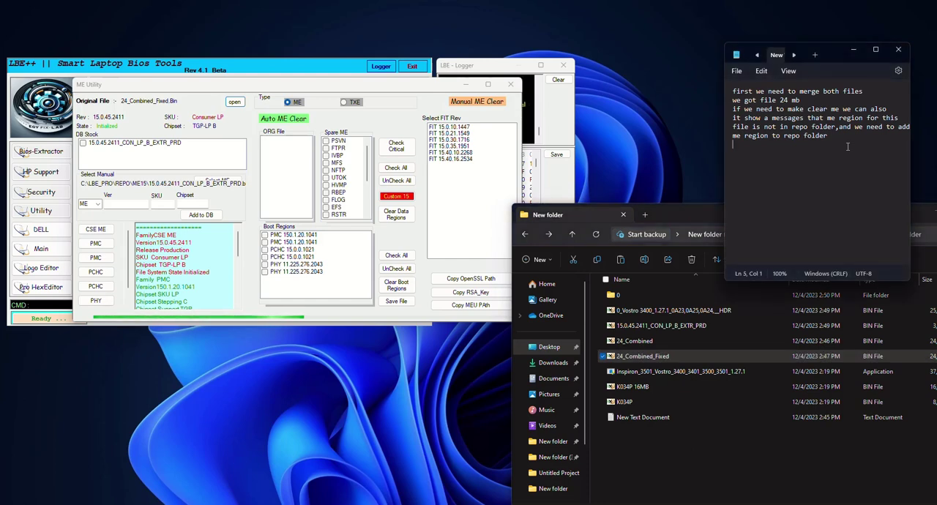
text(as you )
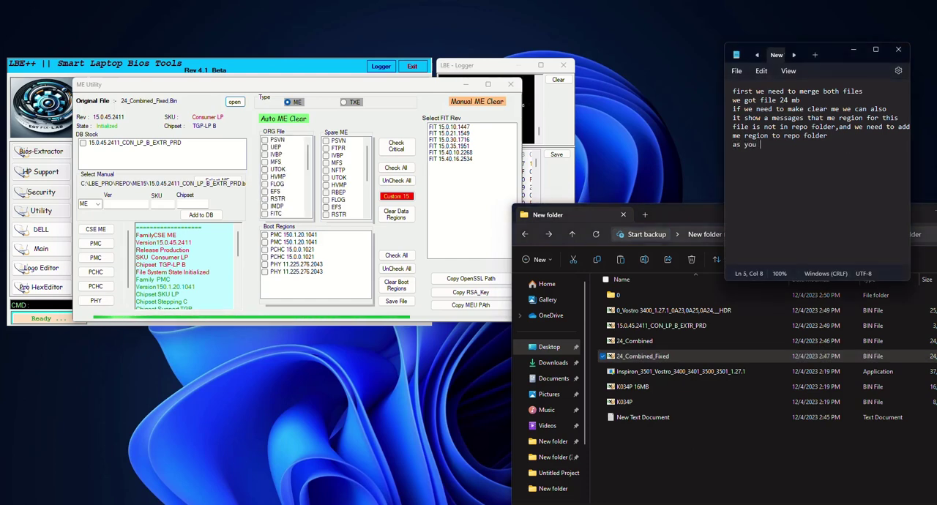
text(see is no)
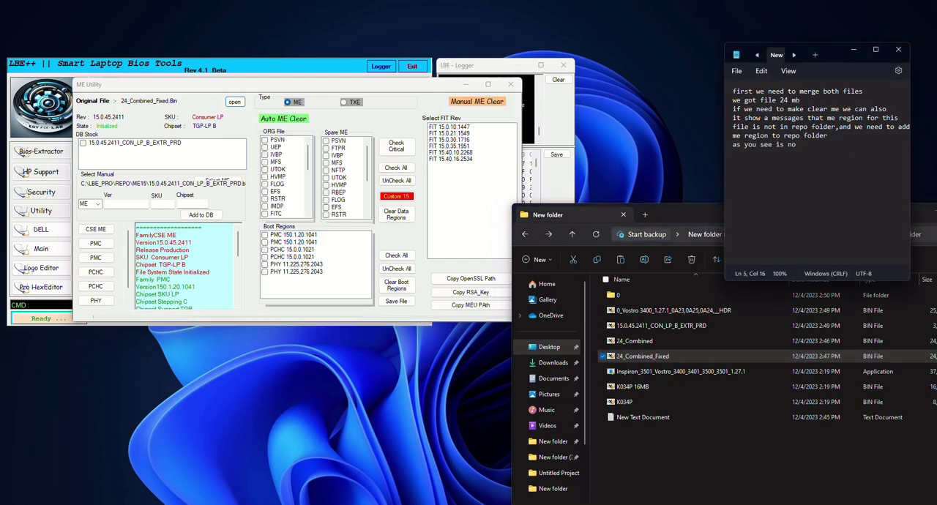
text(t sowing messagges)
Select the 15.0.45.2411_CON_LP_B_EXTR_PRD ME in DB Stock and check the critical ME partitions.
click(86, 144)
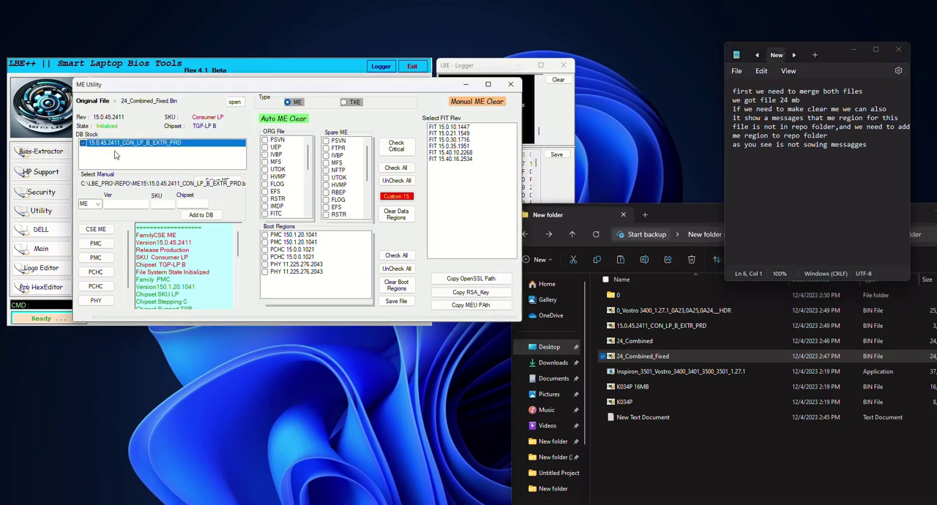
click(397, 146)
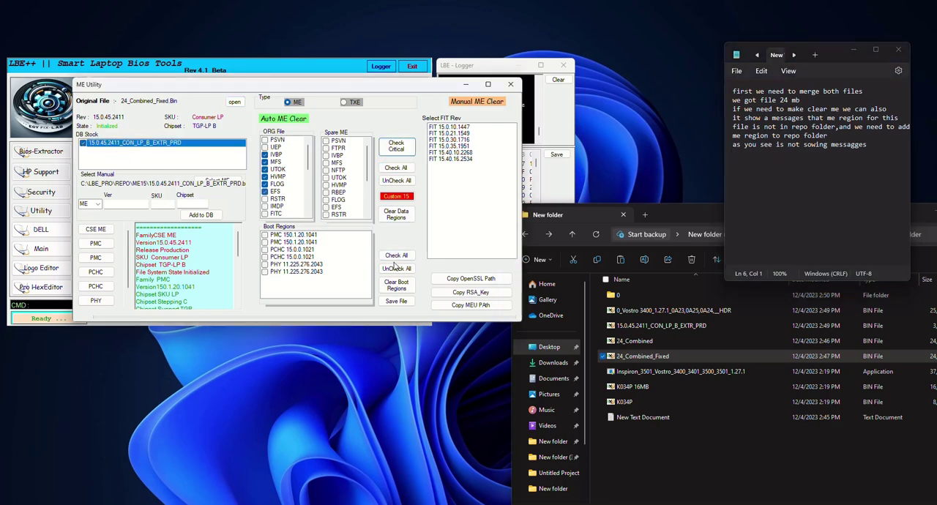
click(388, 200)
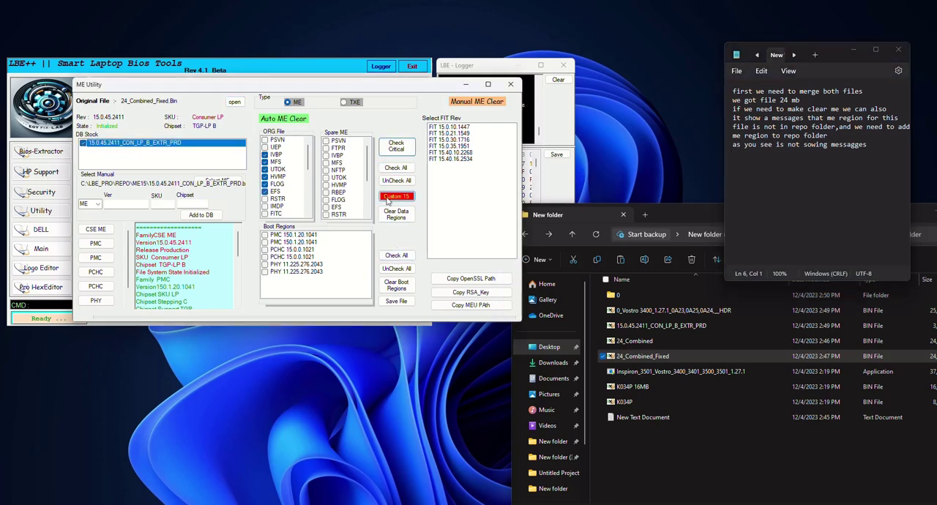
Select all boot regions, run the Custom 15 auto ME clear, and confirm analyzing the new file.
click(392, 257)
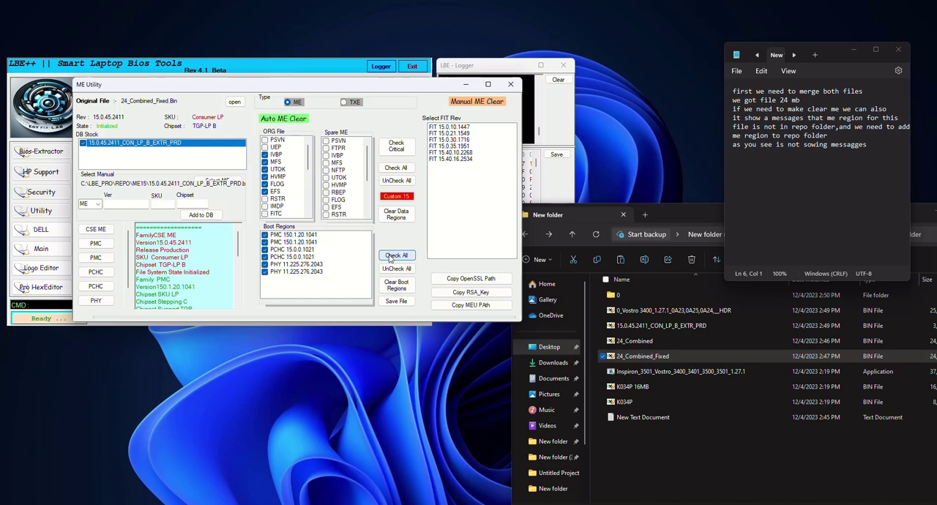
click(392, 198)
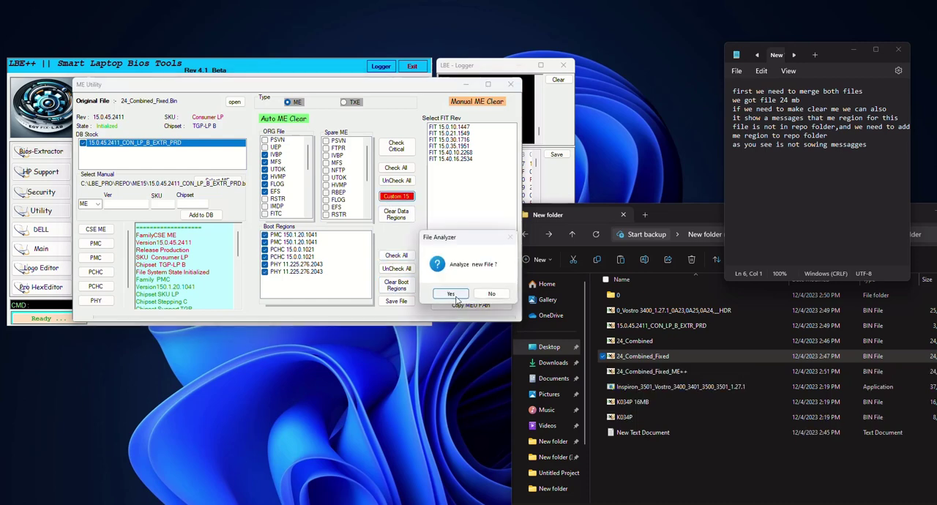
click(457, 296)
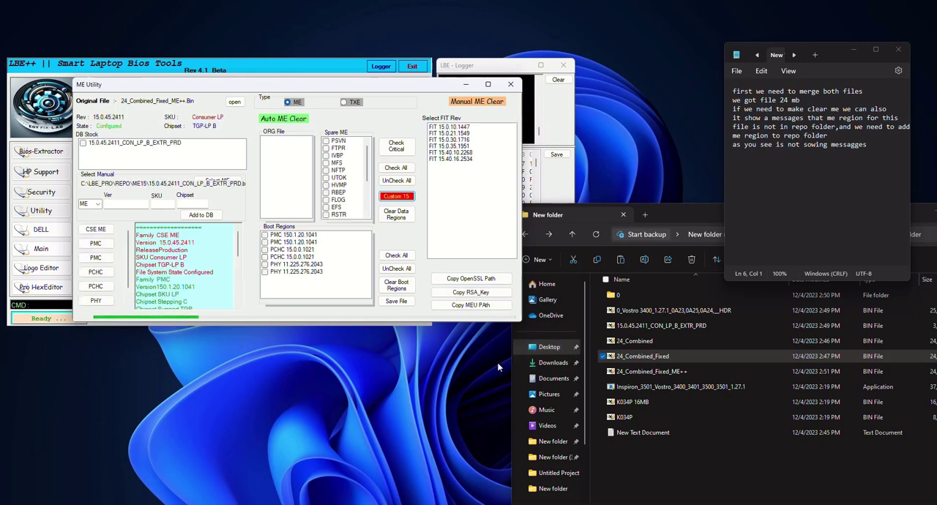
Analyze 24_Combined_Fixed_ME++ in ME Analyzer, examine its file system state, and close the analyzer.
mouse_move(563, 504)
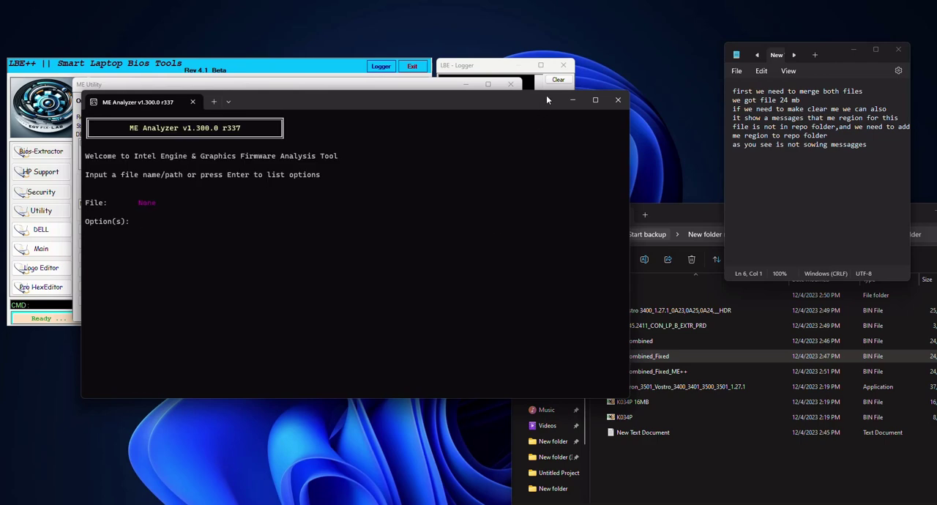
drag(545, 98, 442, 186)
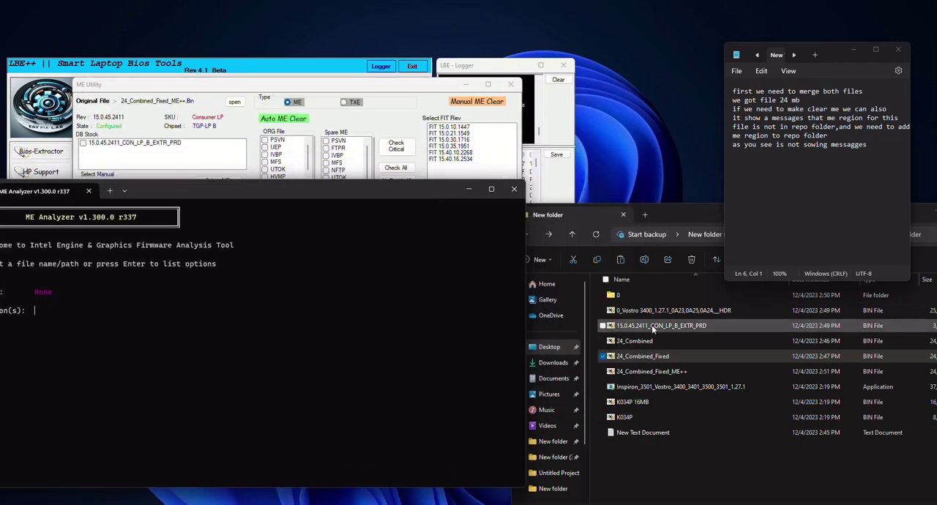
click(641, 358)
click(646, 373)
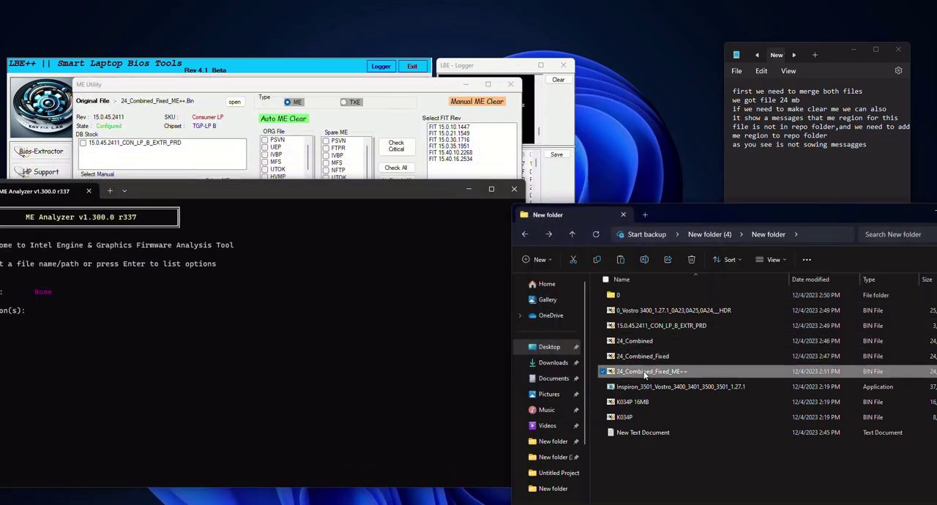
drag(667, 375, 346, 341)
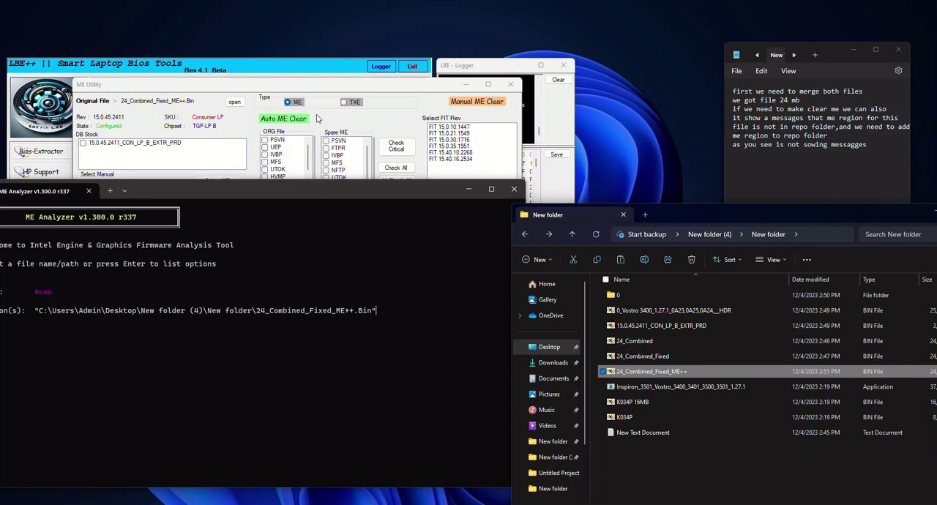
click(344, 193)
key(Return)
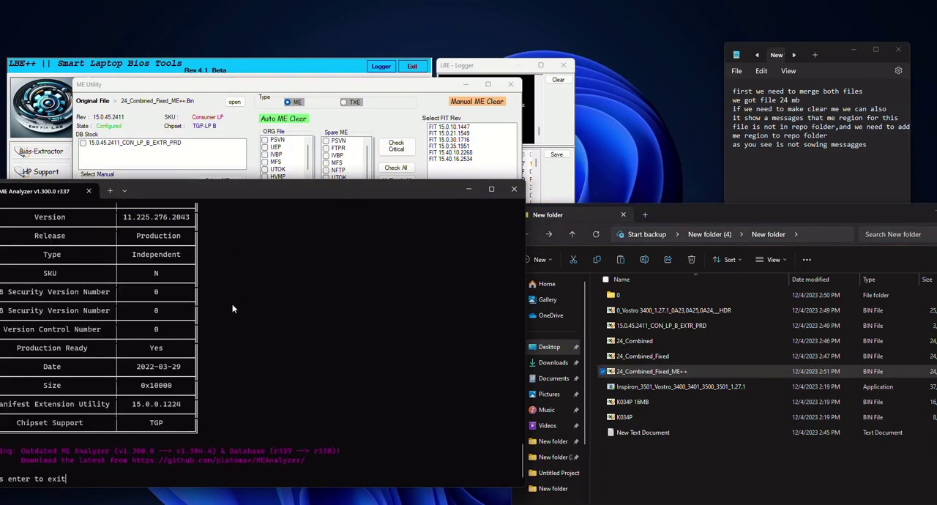
scroll(233, 308, up, 10)
scroll(232, 309, up, 10)
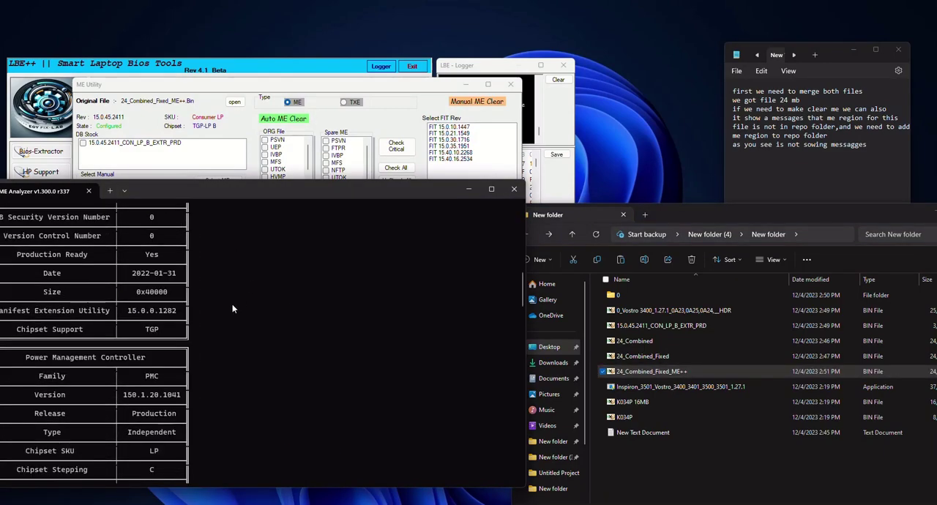
scroll(228, 310, down, 2)
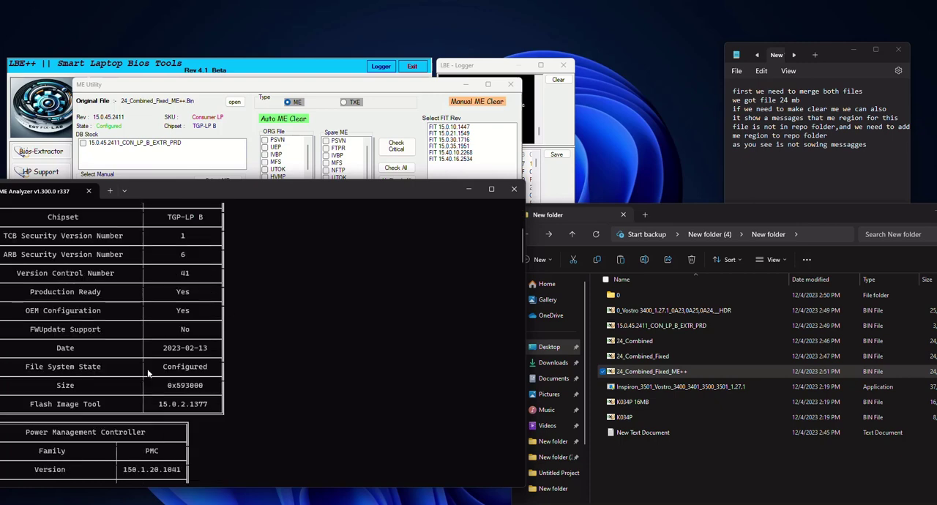
drag(153, 370, 213, 373)
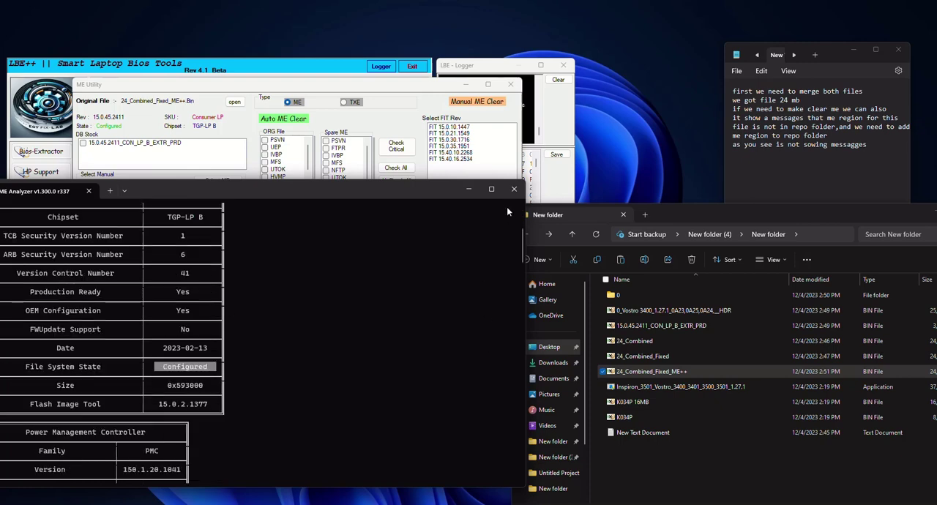
click(470, 190)
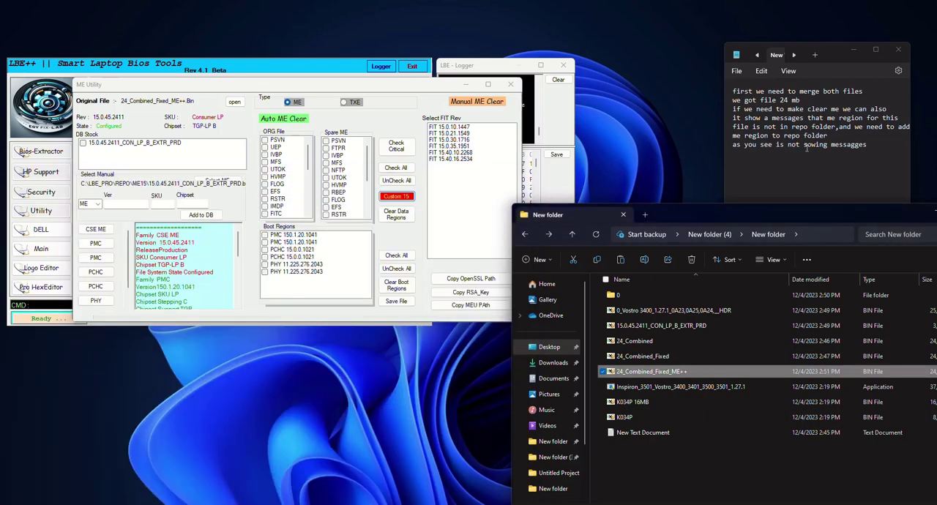
Add the lines "configured file" and "and now it remain only one step,to split to 8+16" to the Notepad text.
click(885, 152)
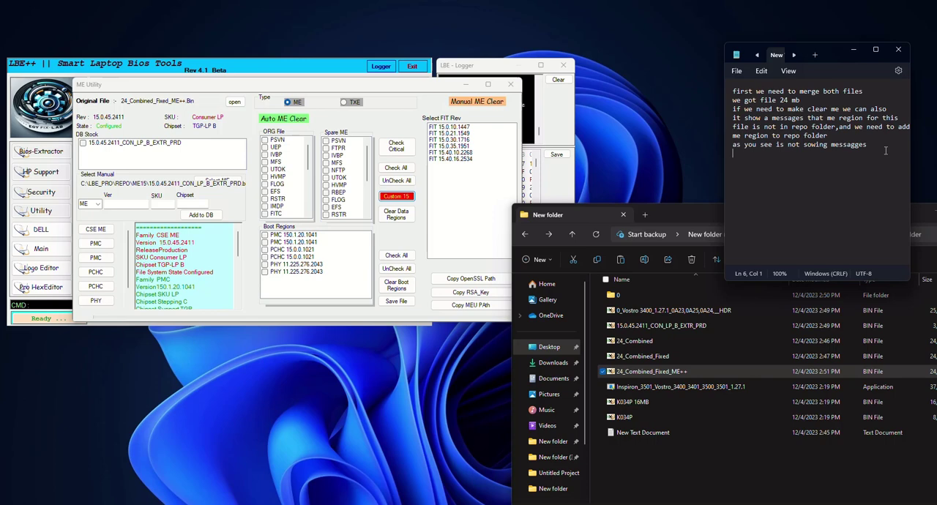
text(configured file)
key(Return)
text(and now it remain)
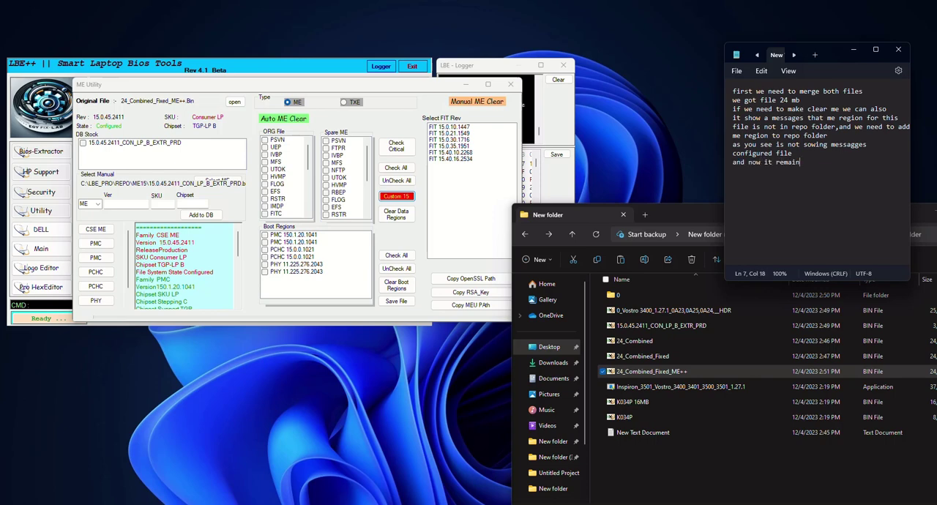
text( only)
text( one ste)
text(p,to s)
text(pli)
text(t to)
text( 8)
text(+15)
key(Return)
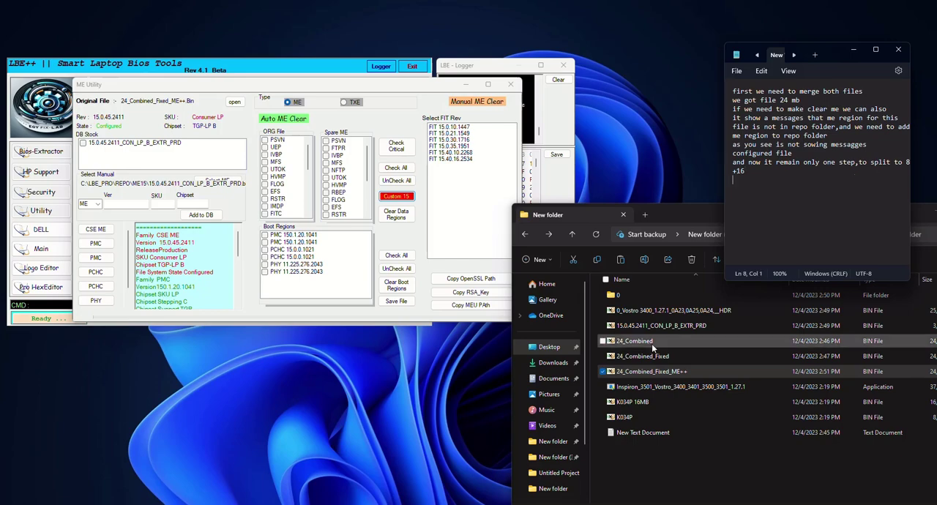
Open the File Splitter with the spl command.
click(45, 303)
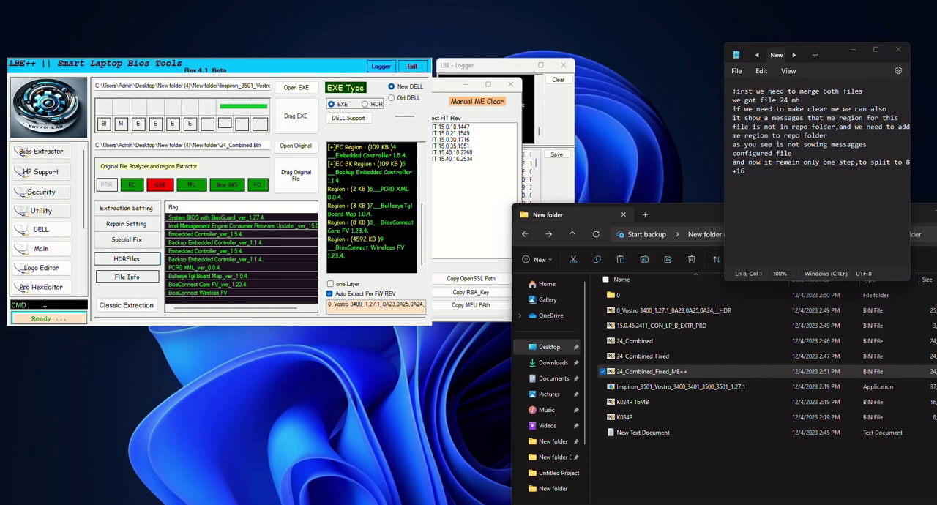
text(spl)
key(Return)
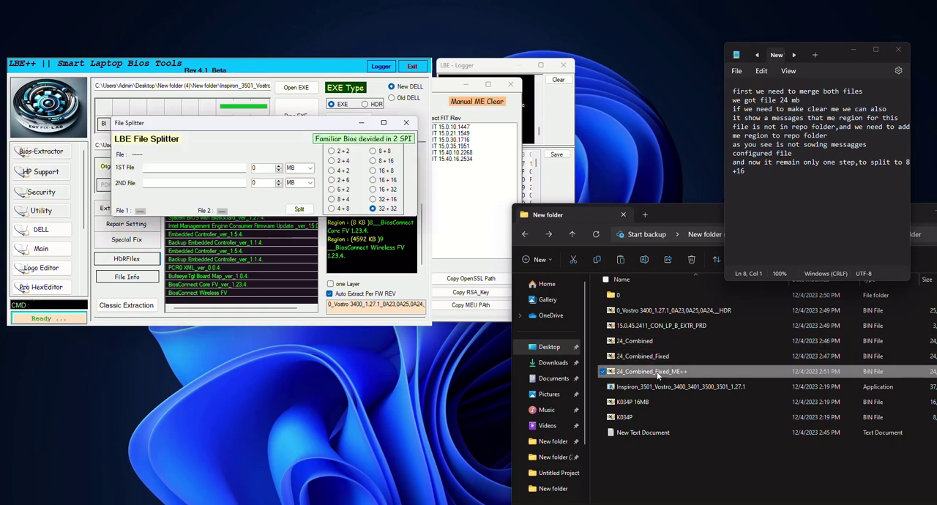
Load 24_Combined_Fixed_ME++ into the File Splitter with the 8 + 16 layout, sizes 8 MB and 16 MB.
drag(658, 376, 206, 167)
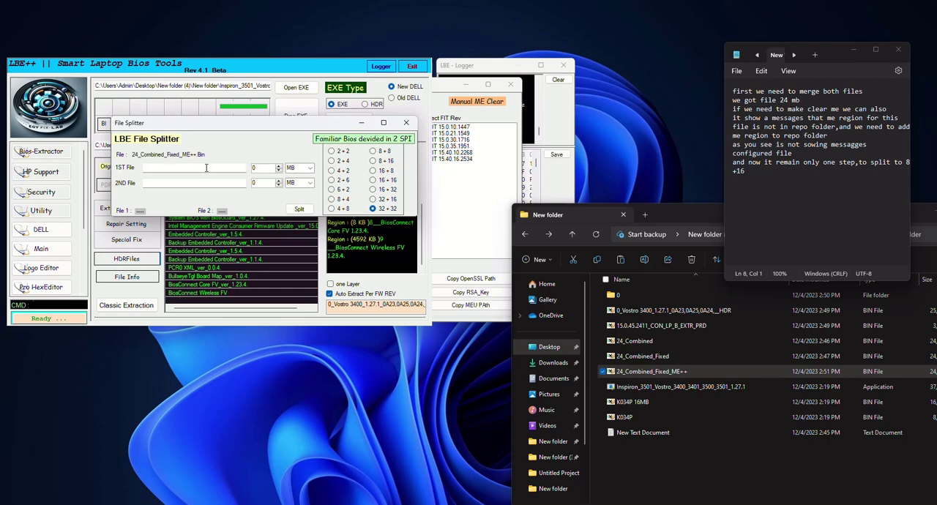
click(372, 160)
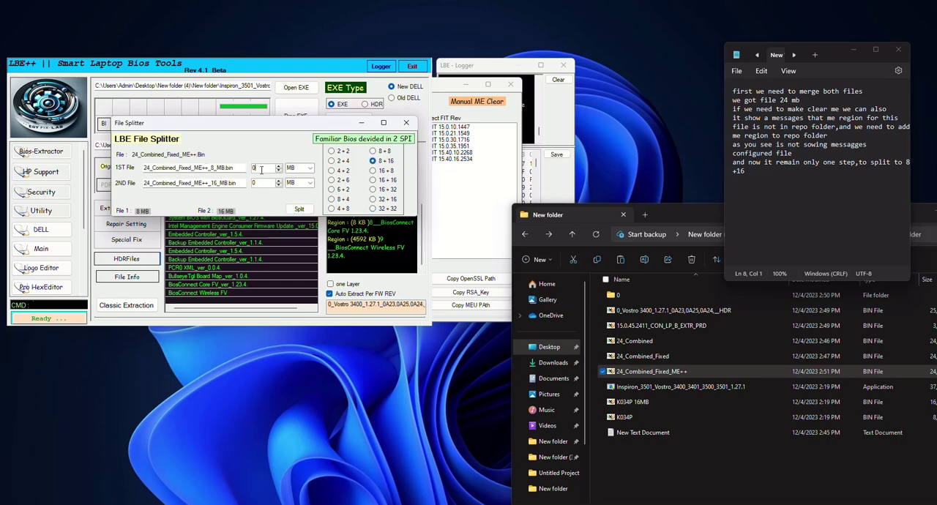
double_click(261, 169)
key(Tab)
text(16)
Add the line "there are two options that can done" to the Notepad text.
click(790, 202)
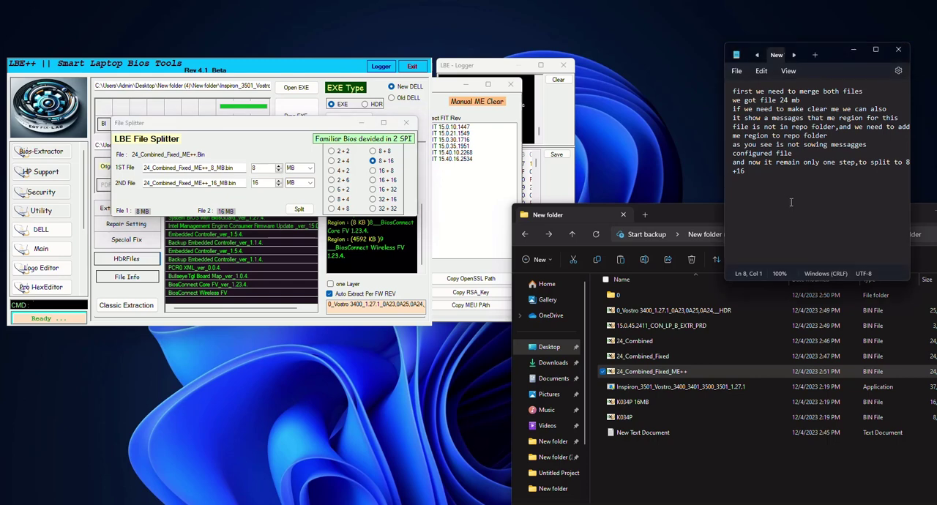
text(there are two options that c)
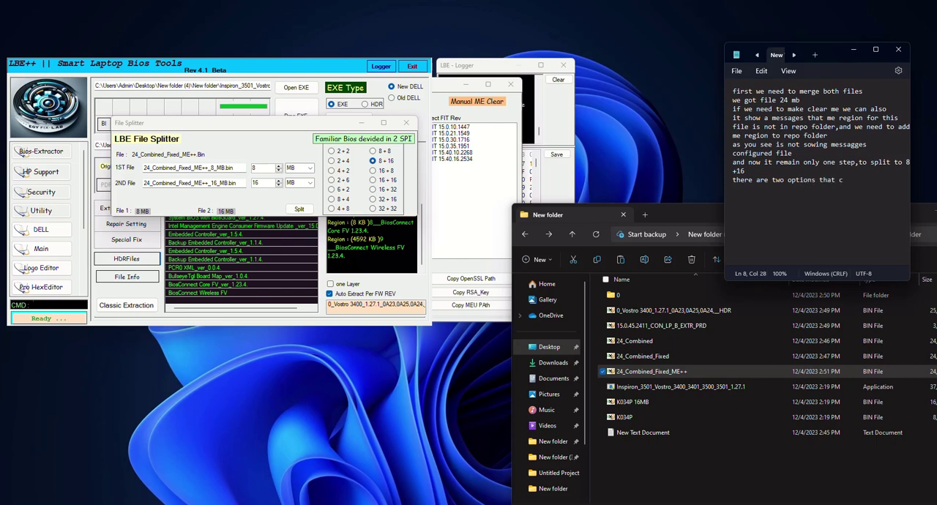
text(an done)
click(792, 180)
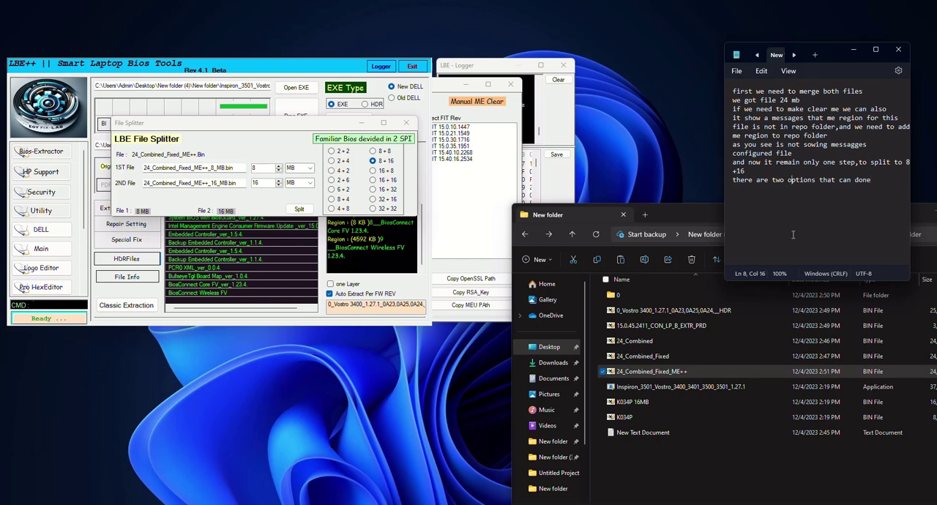
Split the file into its 8 MB and 16 MB parts and select the 16 MB output.
click(311, 210)
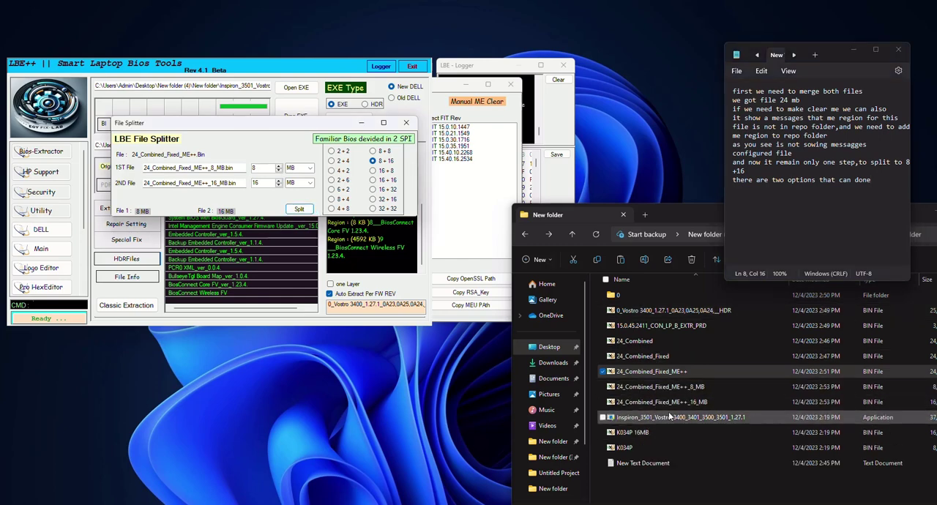
click(648, 403)
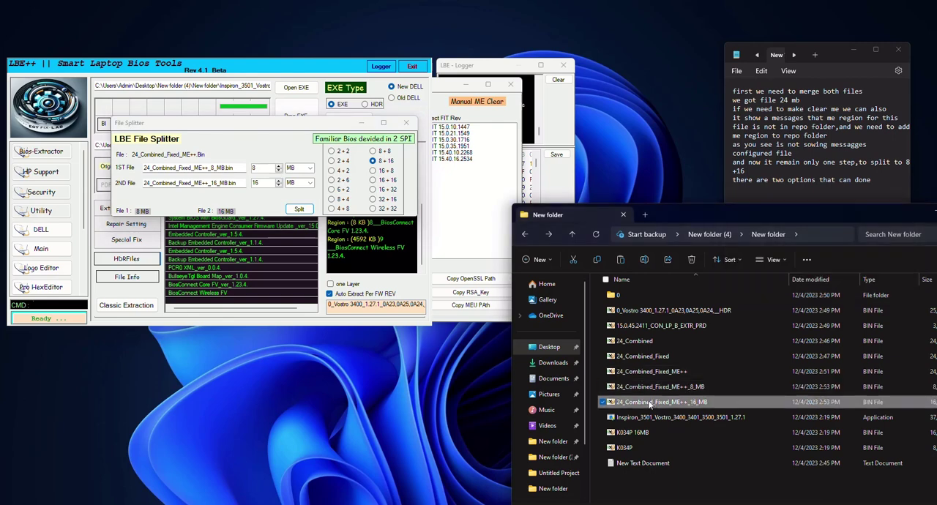
Add "Perfect!" and "Thanks for watching" as new lines in the Notepad text.
click(881, 182)
key(Return)
key(Return)
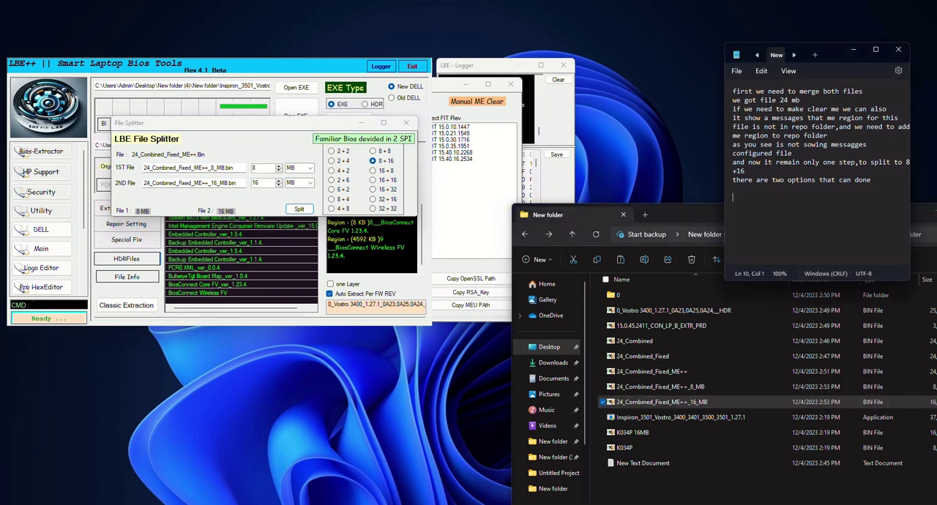
text(Perfect!)
key(Return)
key(Return)
text(Thanks for watching)
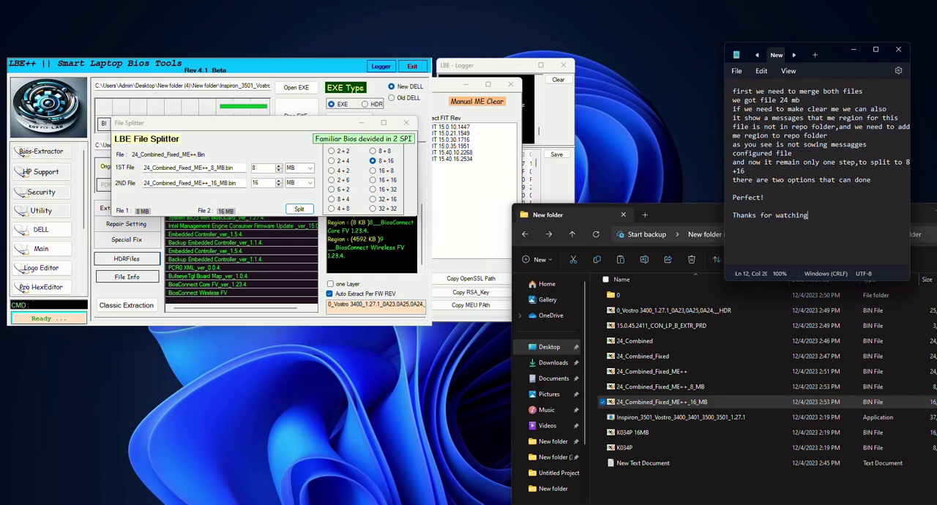